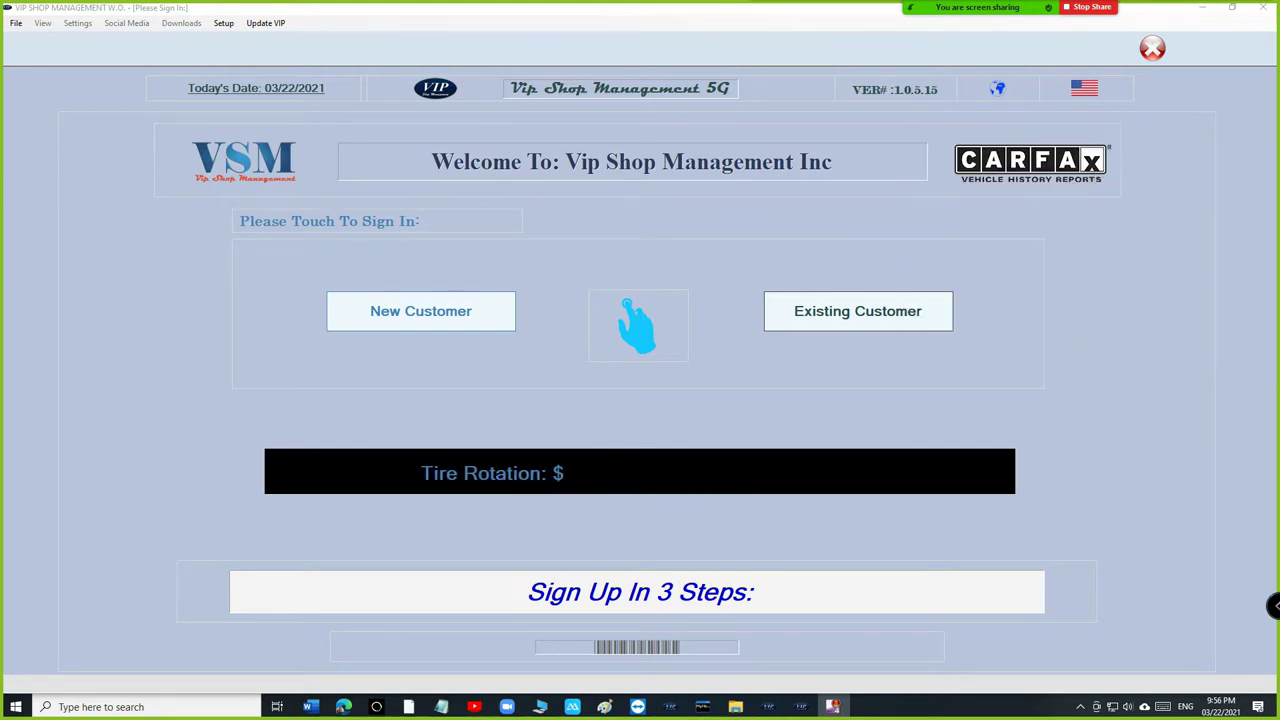
Look up the returning customer by phone number and confirm the matching record.
click(858, 311)
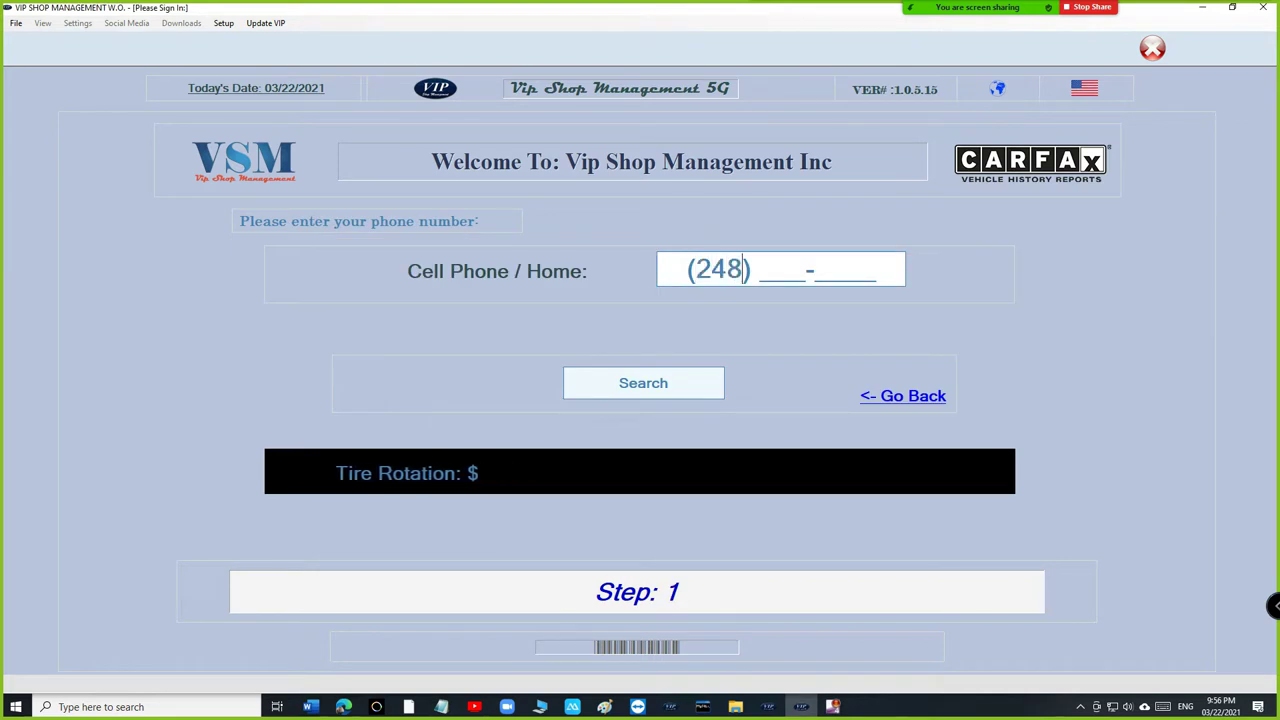
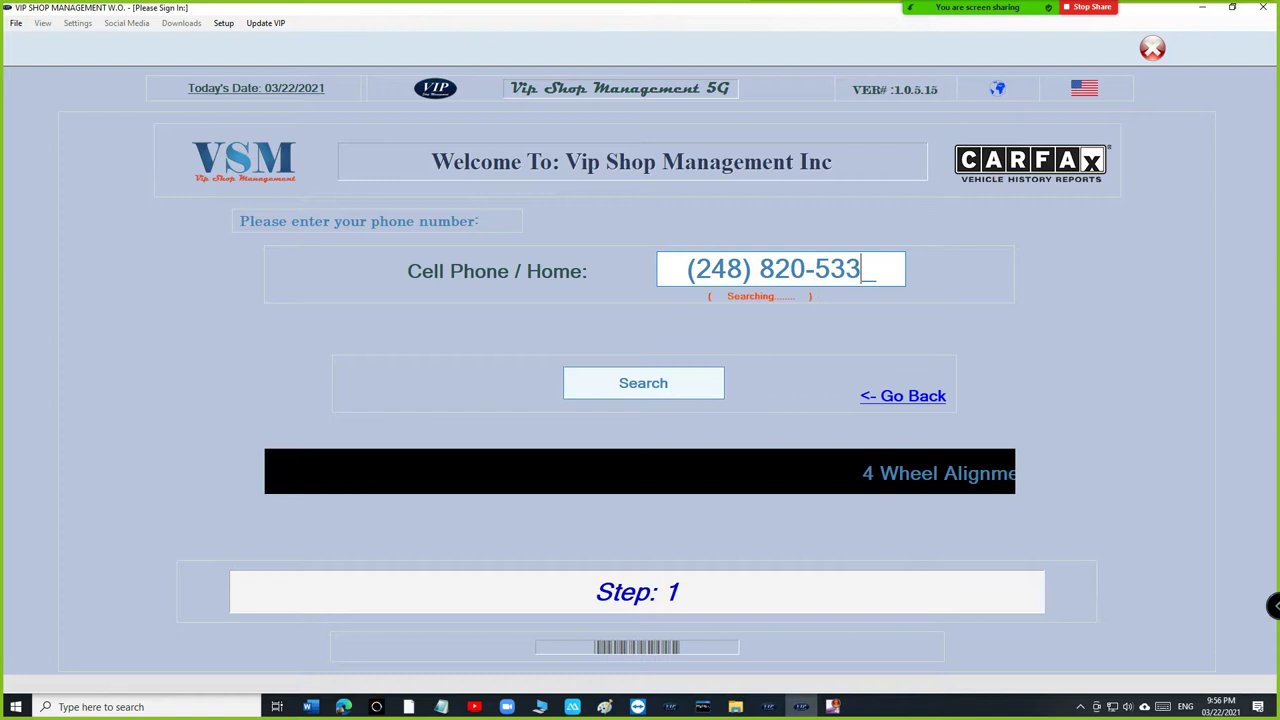
key(Return)
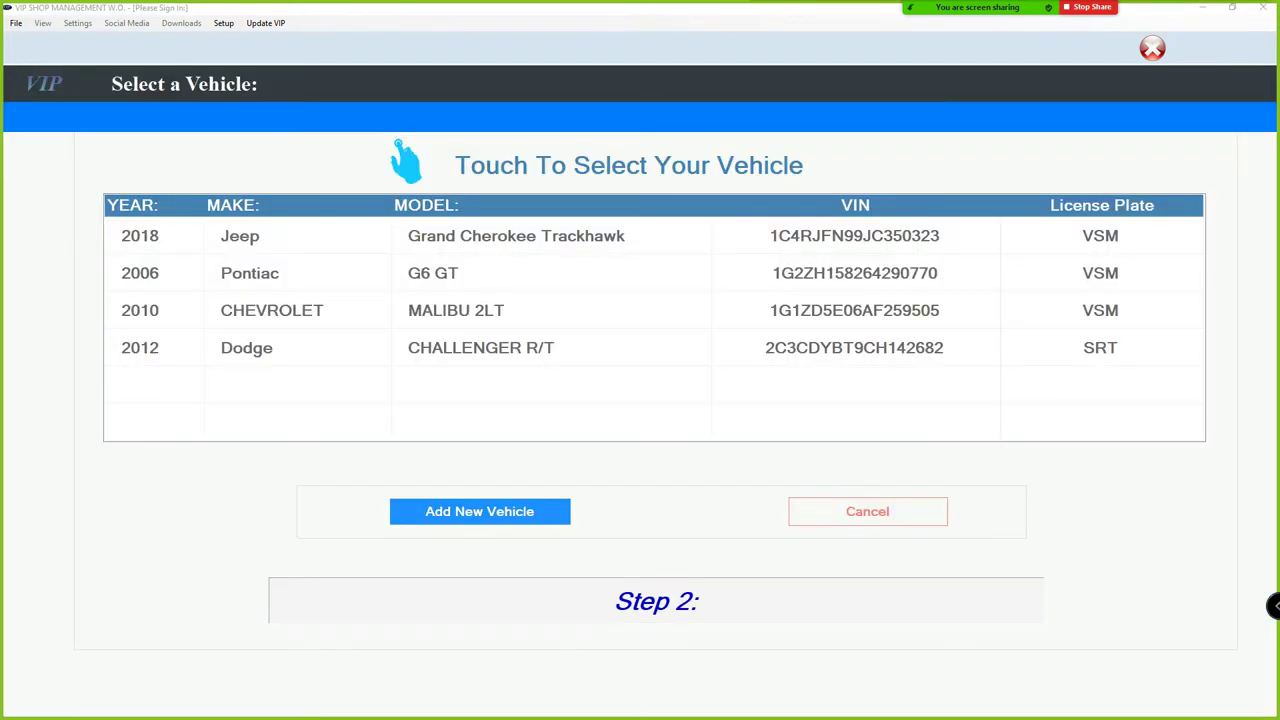
Choose the 2006 Pontiac G6 GT, enter visit reason 'oil change', and accept the repair authorization.
click(433, 273)
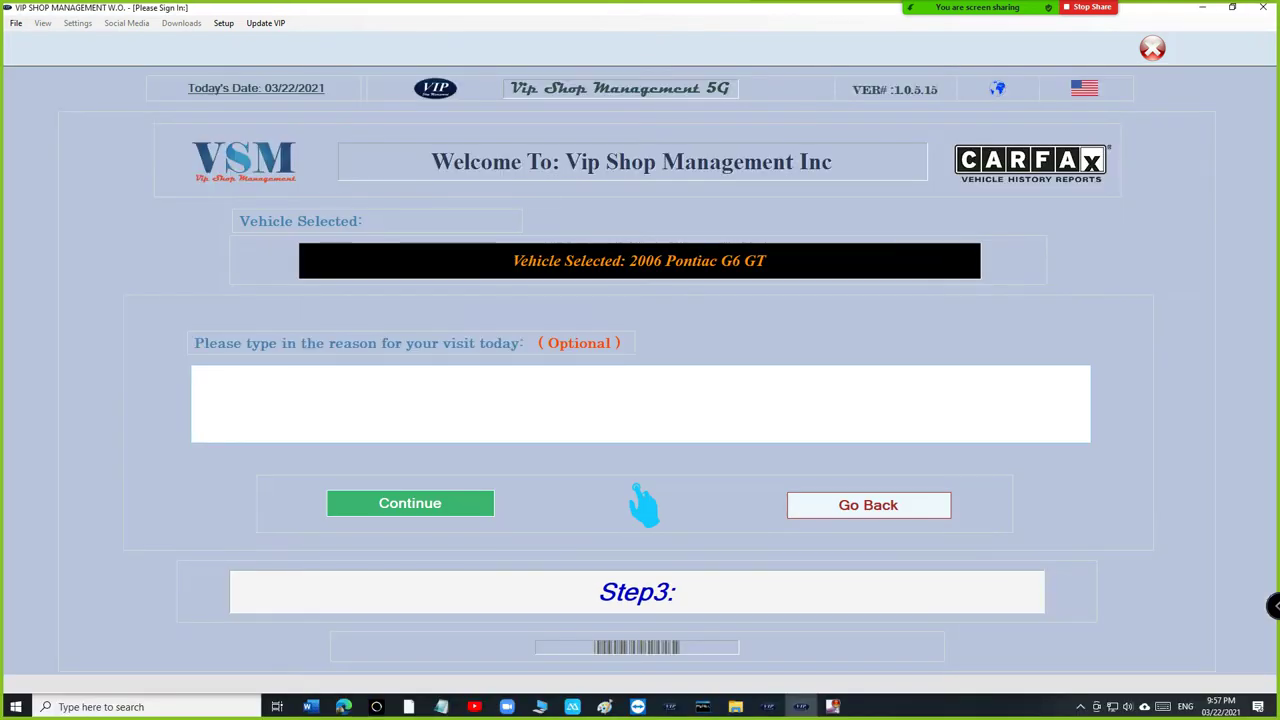
text(oil change)
key(Return)
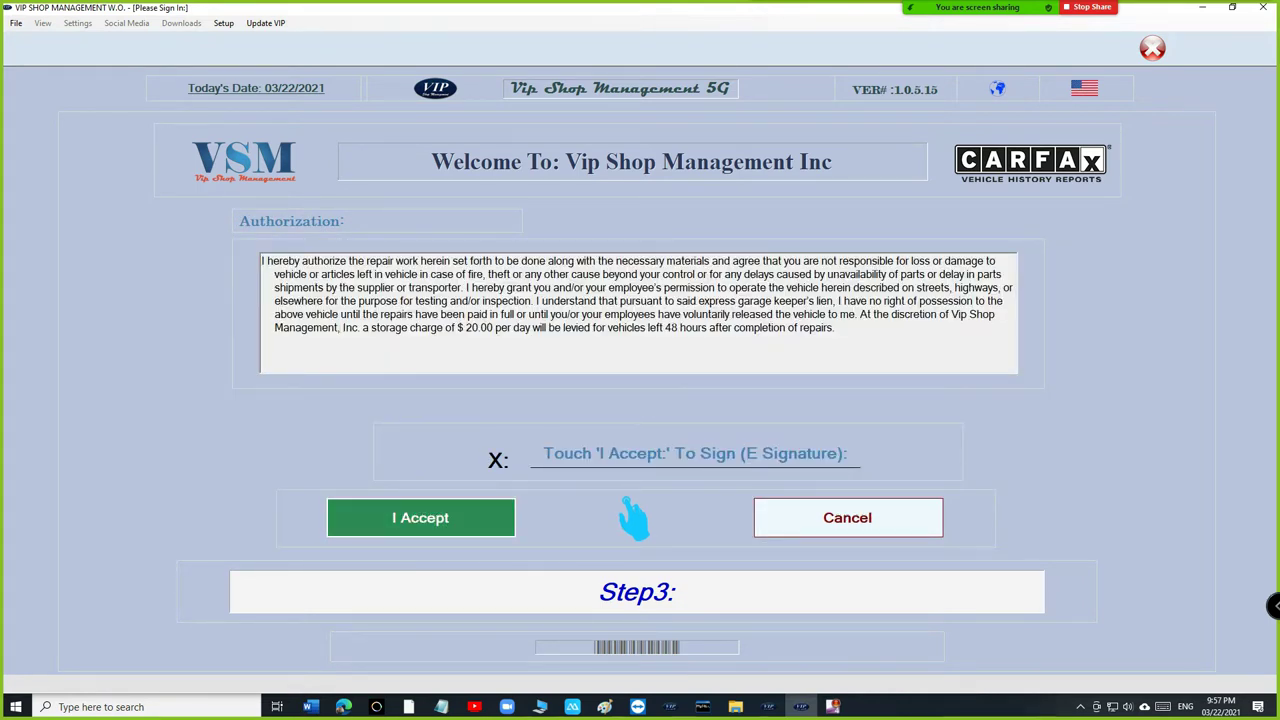
key(Return)
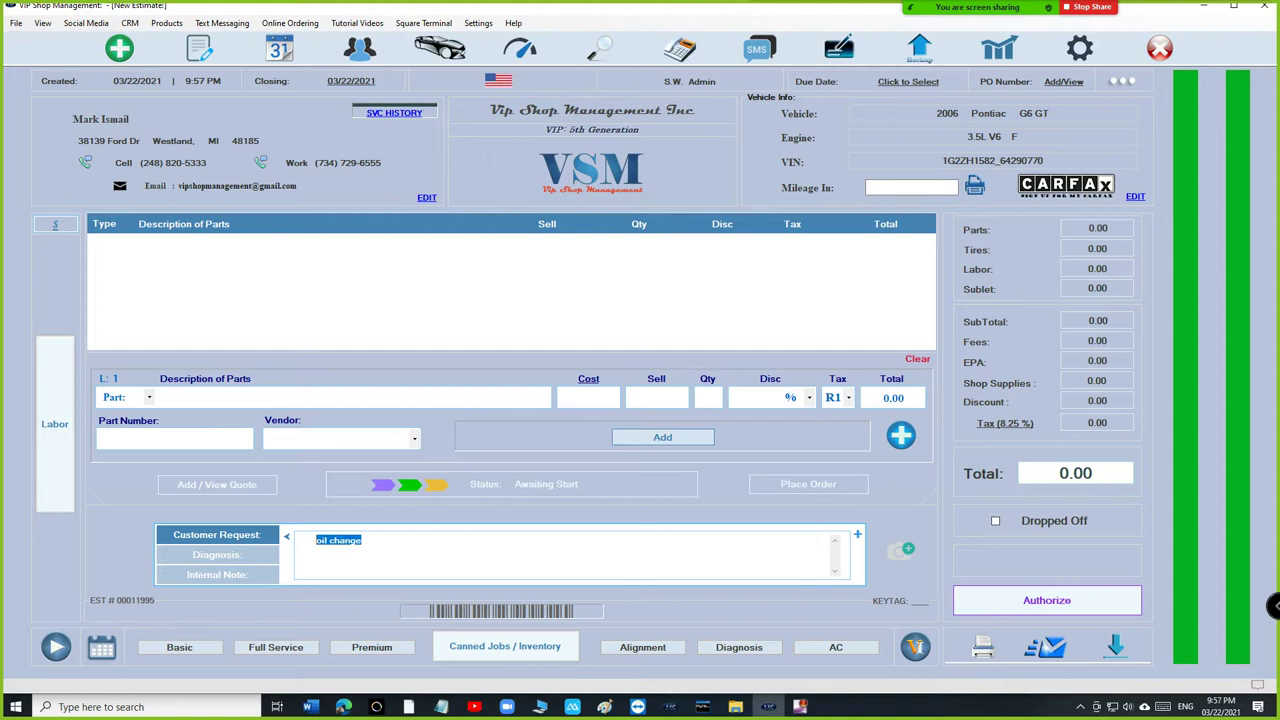
Add the Basic Oil Change (Synthetic Blend) part at 17.95, bringing the estimate to 18.92.
key(ctrl+a)
click(163, 397)
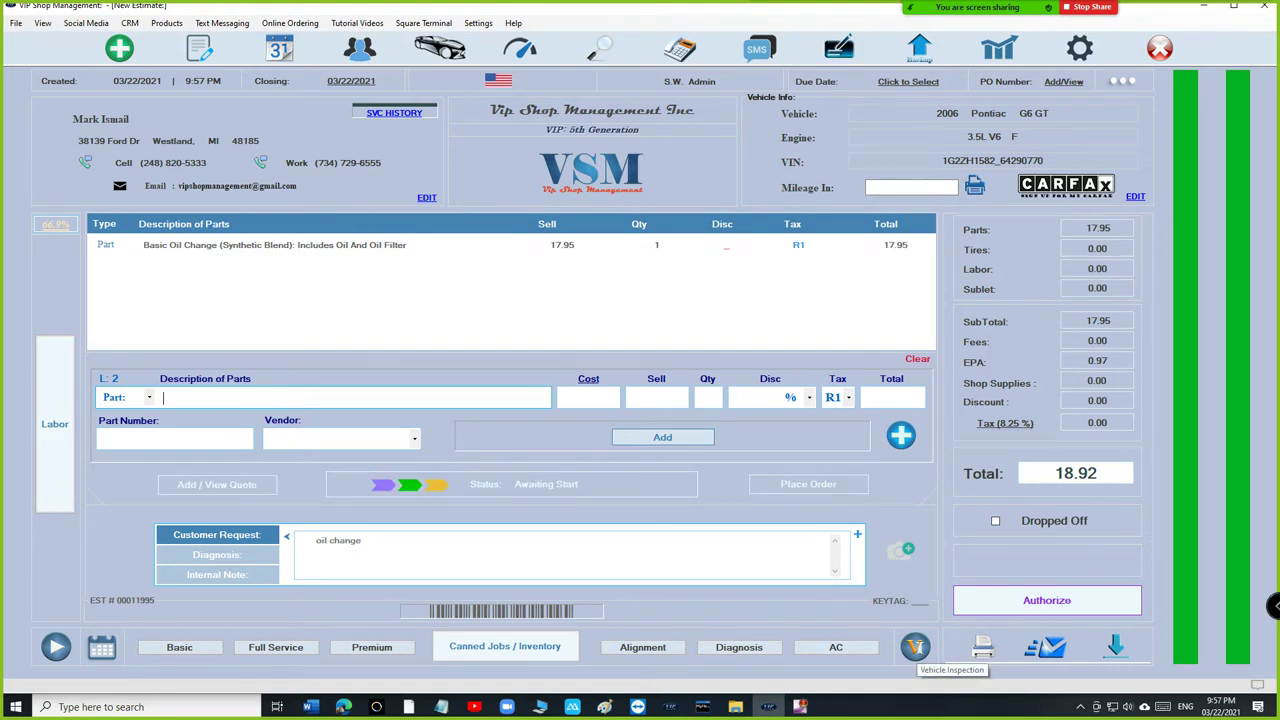
Start a digital vehicle inspection (DVI) and settle on the Under Body checklist.
click(915, 647)
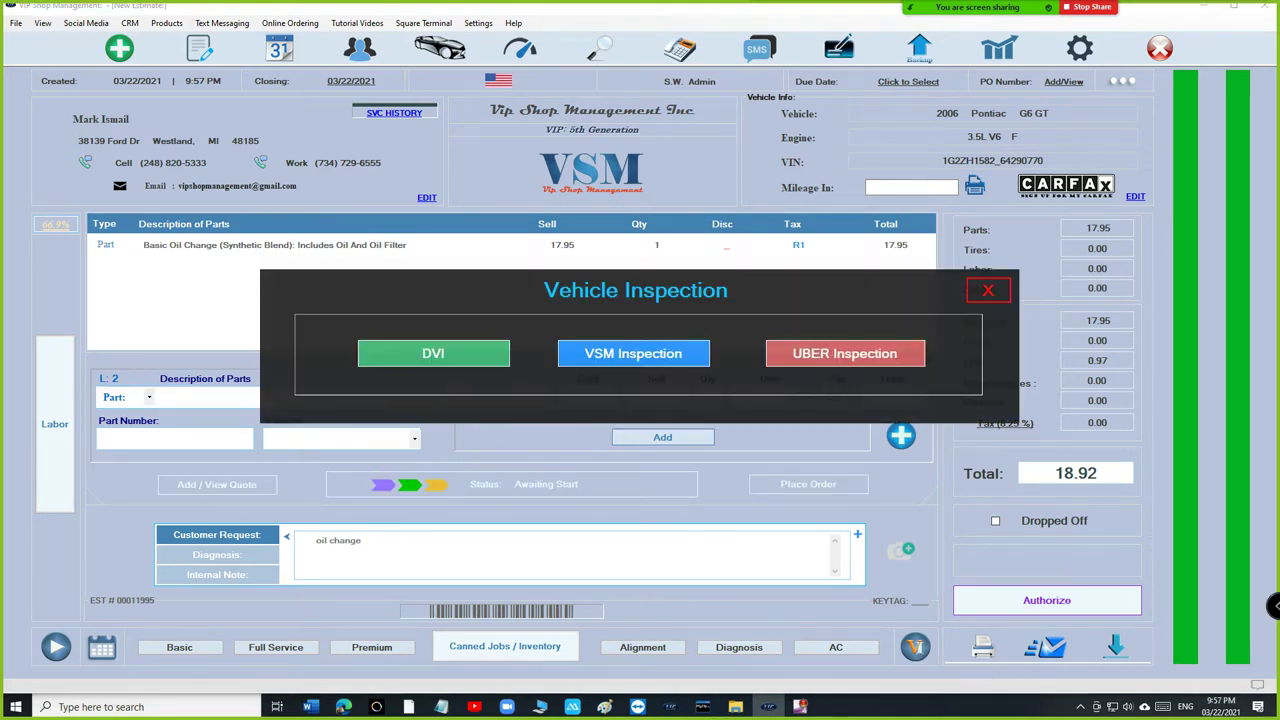
click(433, 353)
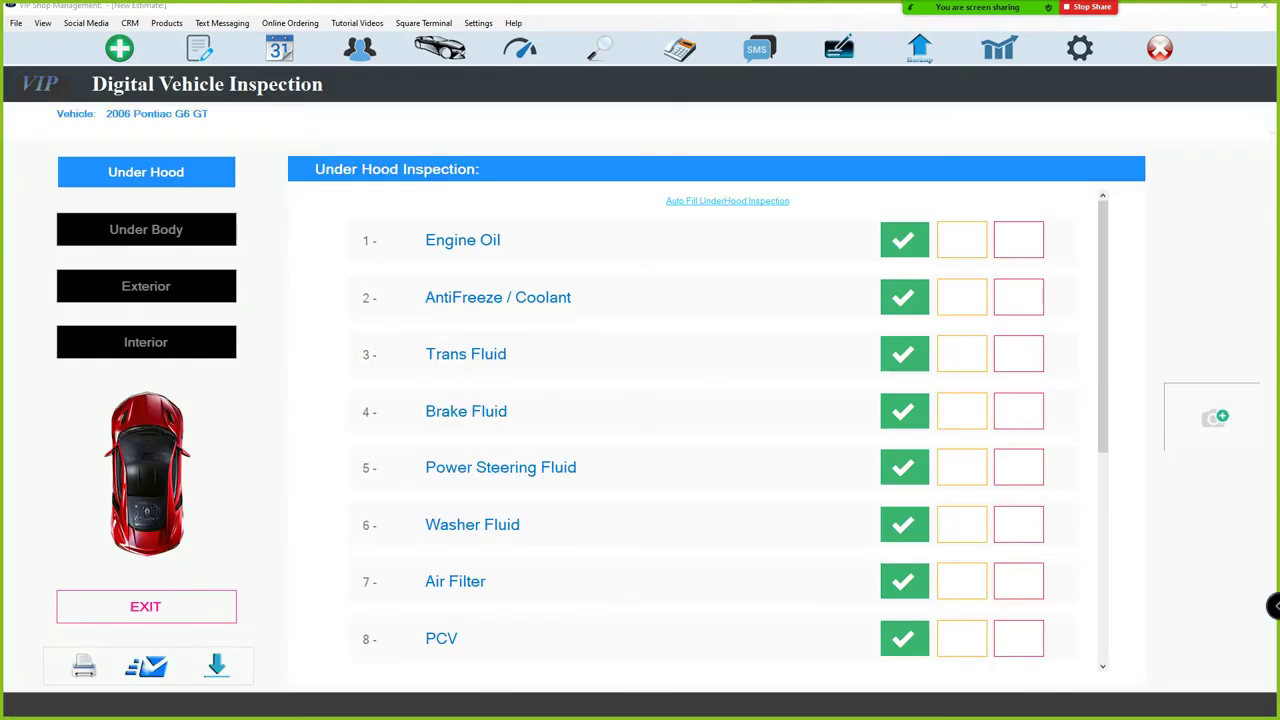
click(146, 229)
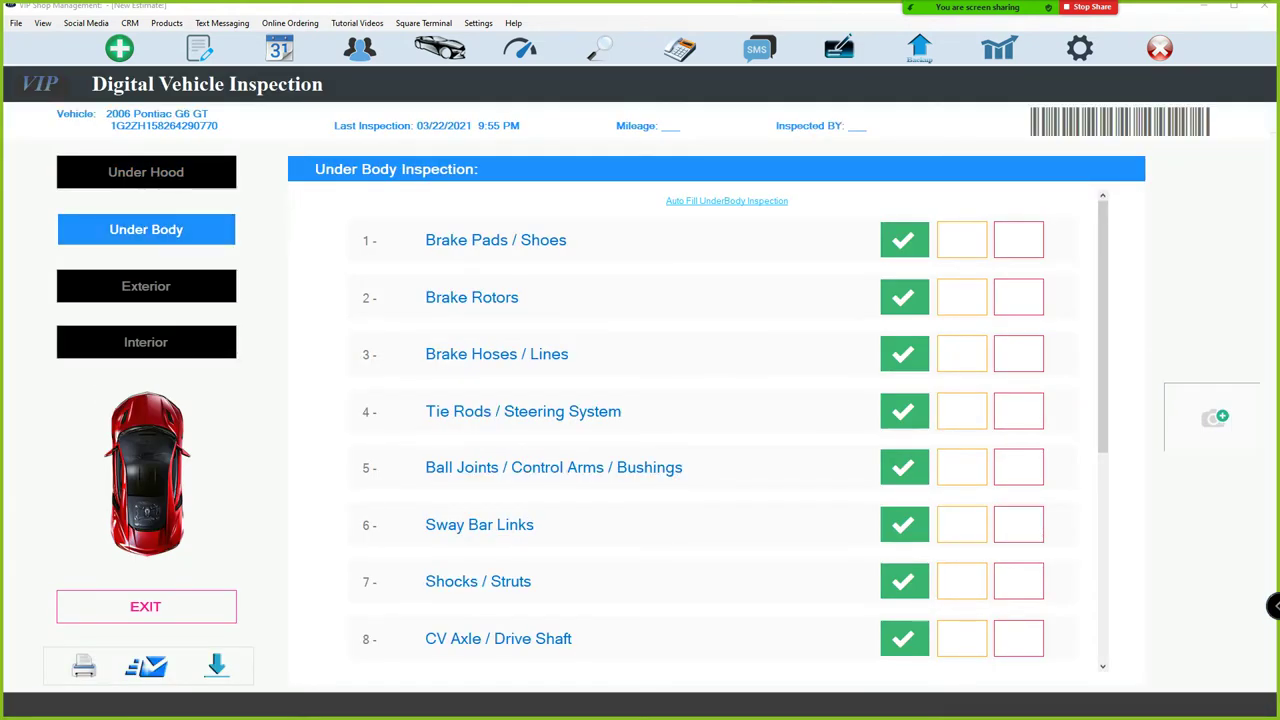
click(146, 172)
click(146, 229)
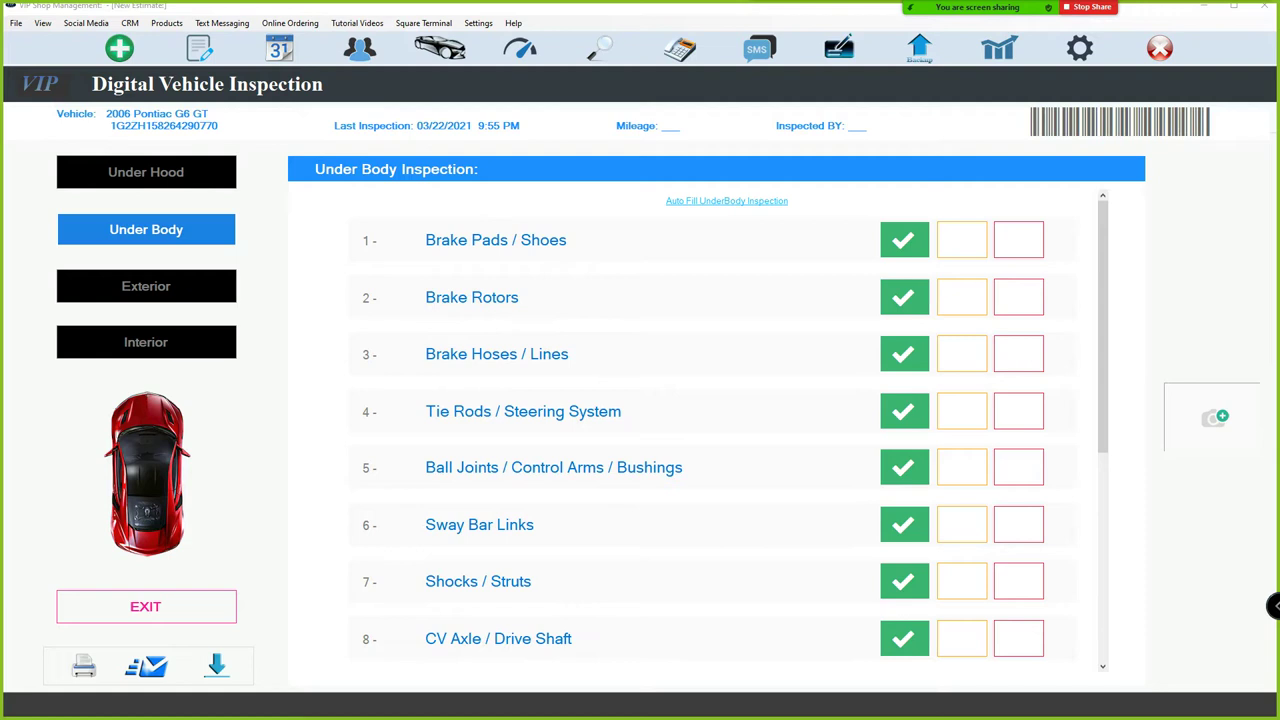
click(146, 172)
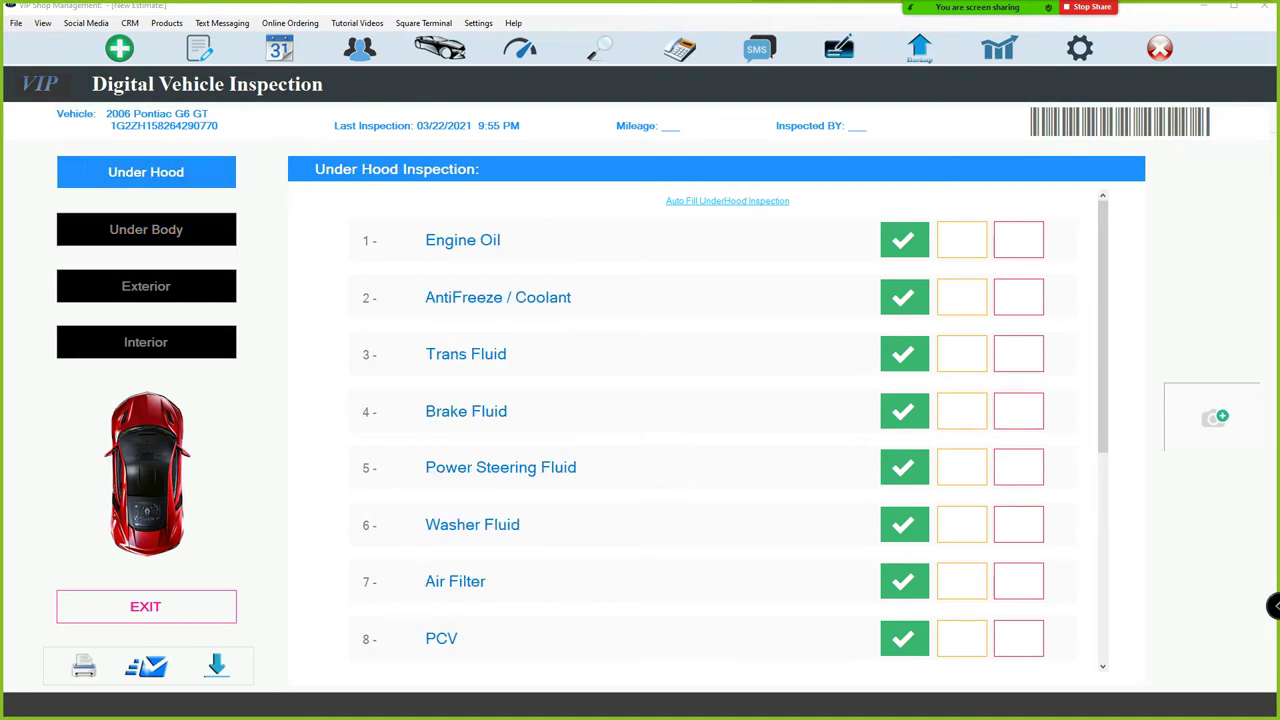
click(146, 229)
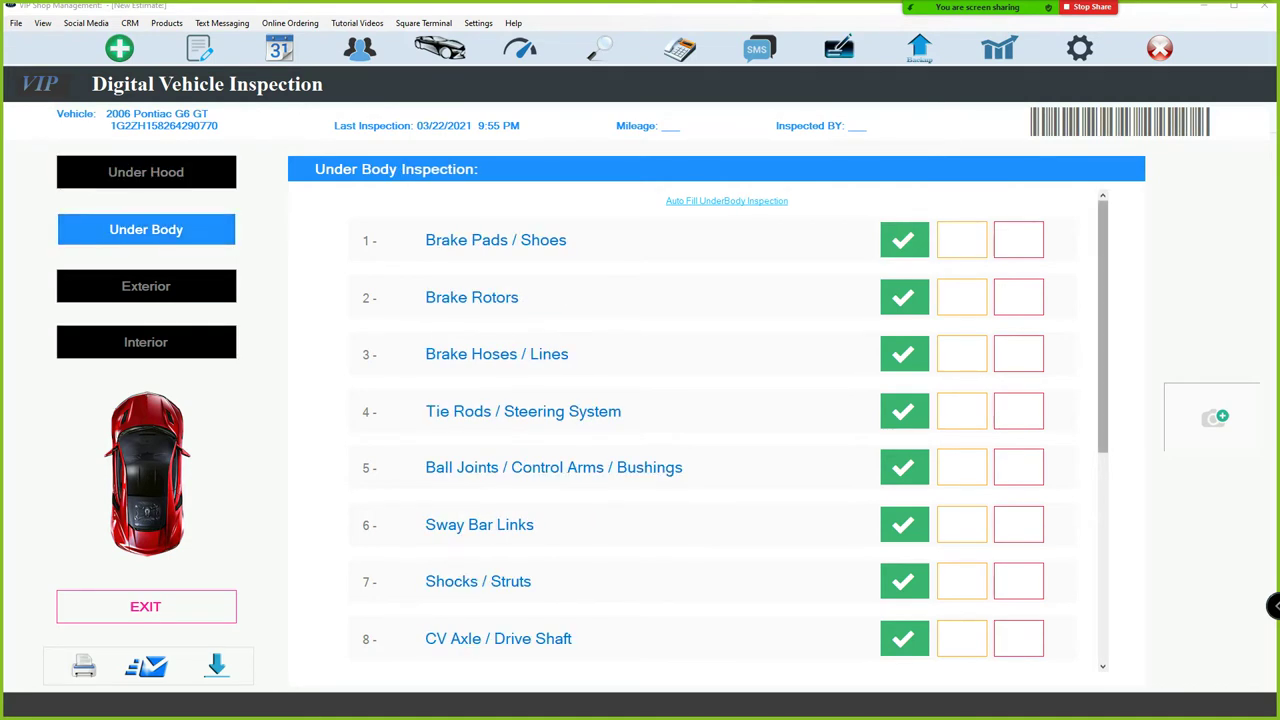
Fail Brake Pads / Shoes and Brake Rotors, then select the failed-items summary on Interior.
click(1018, 240)
click(1018, 297)
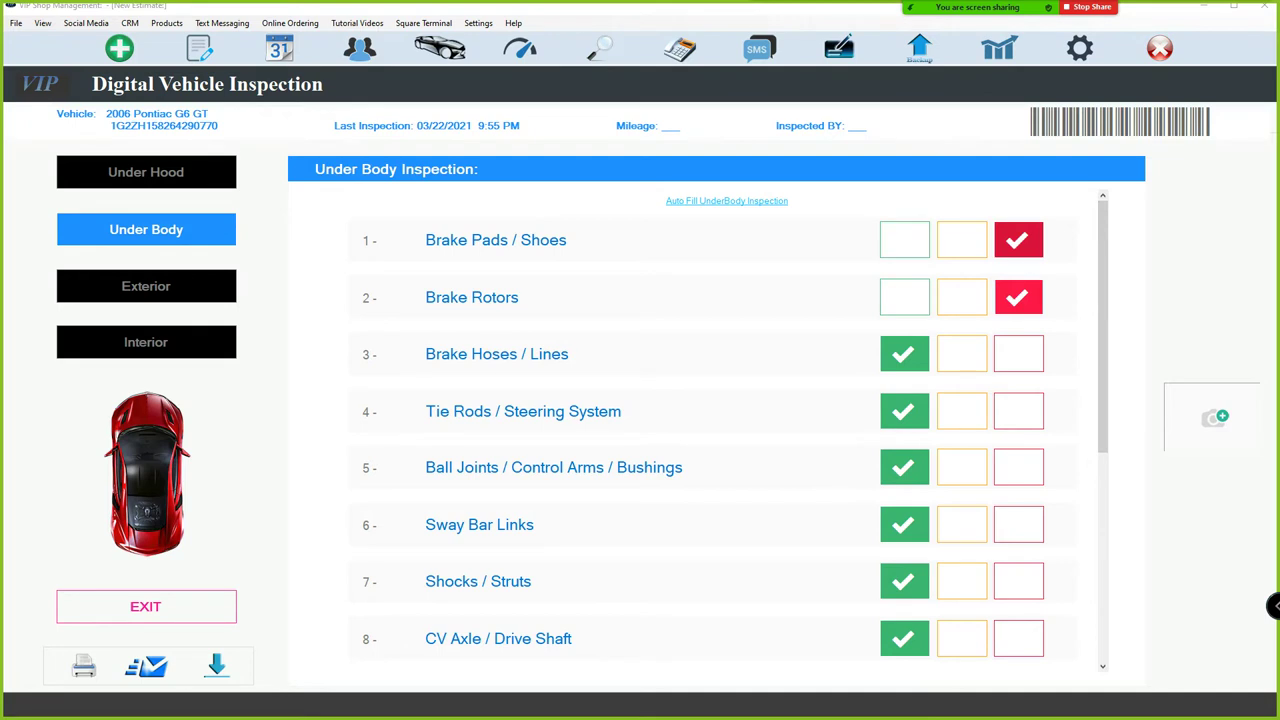
click(146, 342)
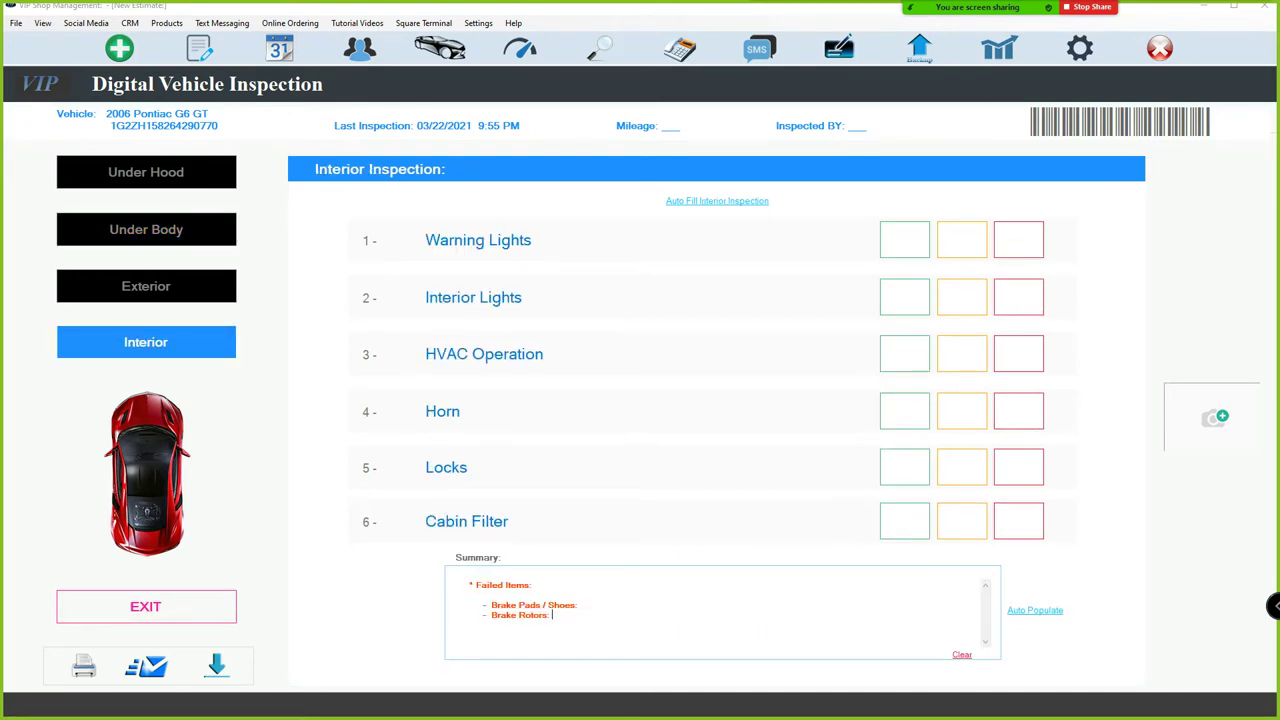
key(ctrl+a)
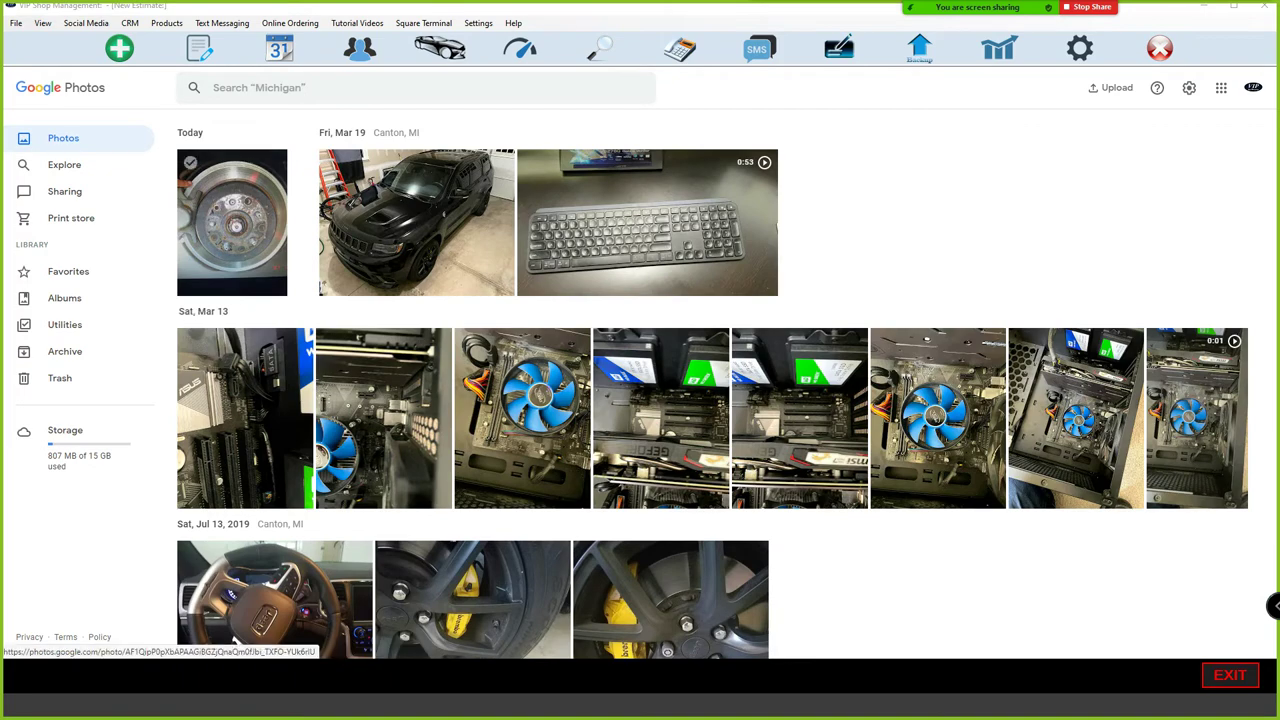
Attach the brake-disc photo and the Aug 14, 2018 parking-lot video, then close the viewer.
click(231, 222)
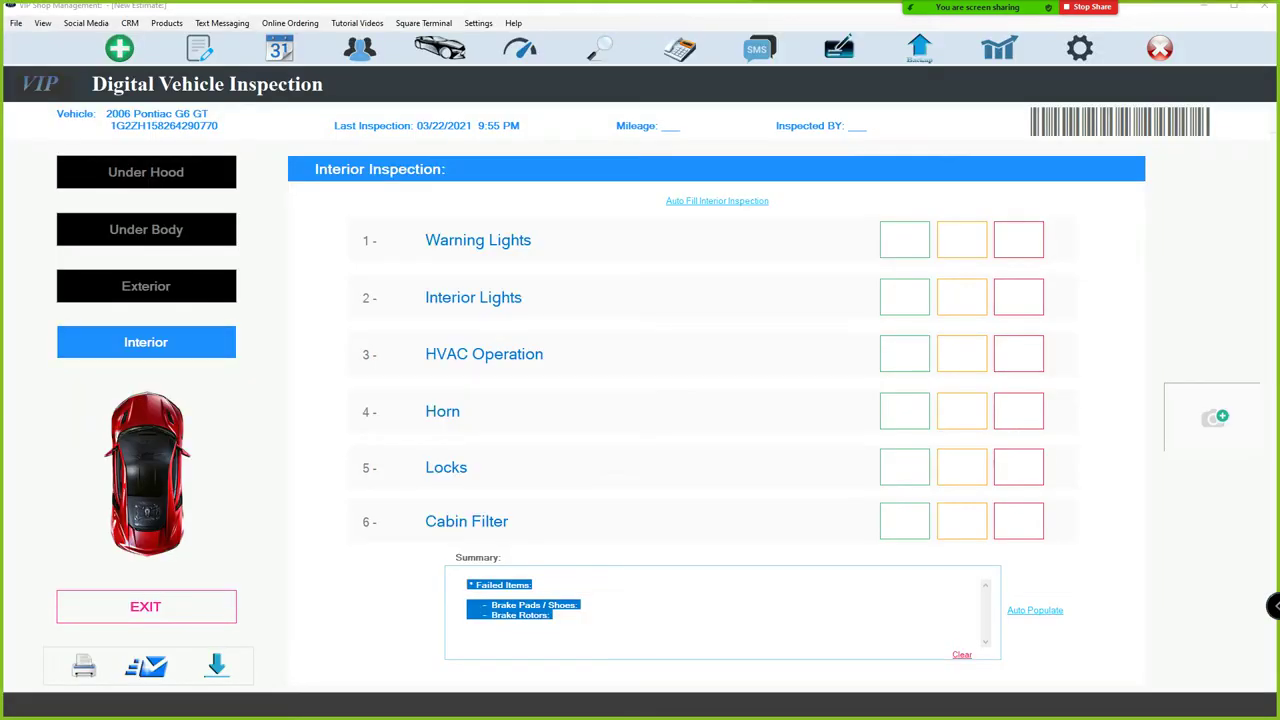
click(146, 606)
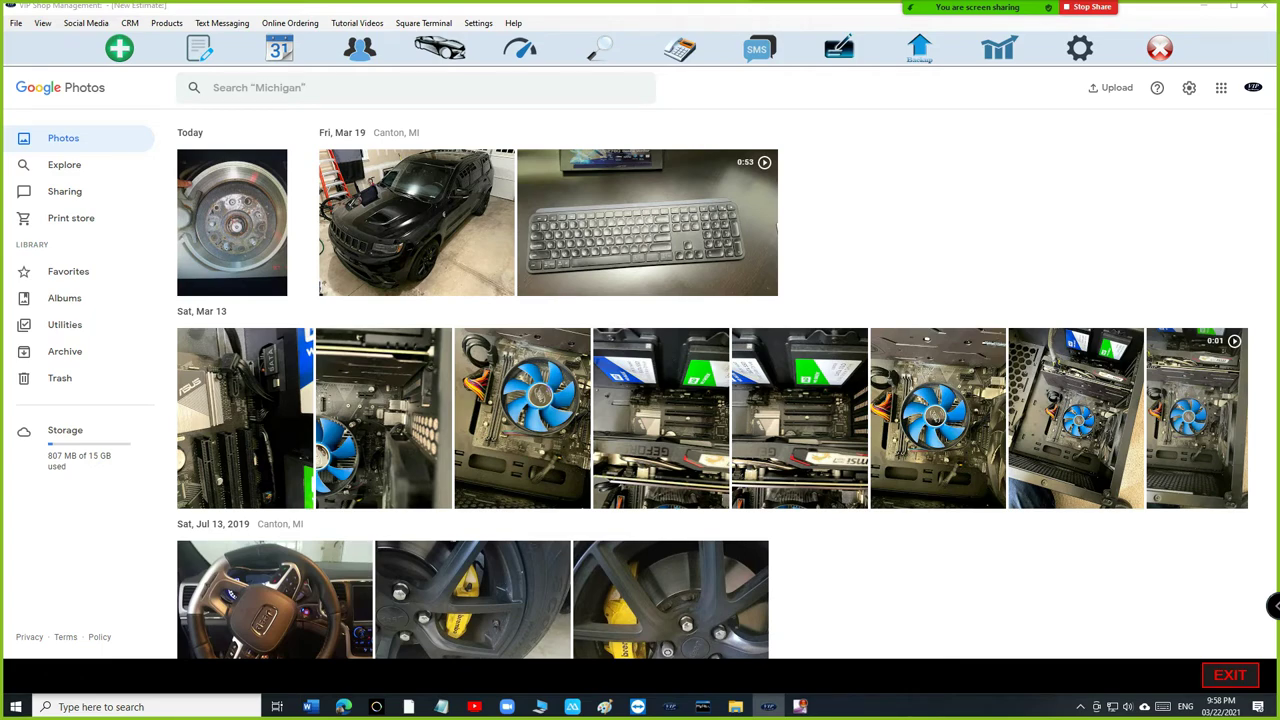
scroll(606, 336, down, 2)
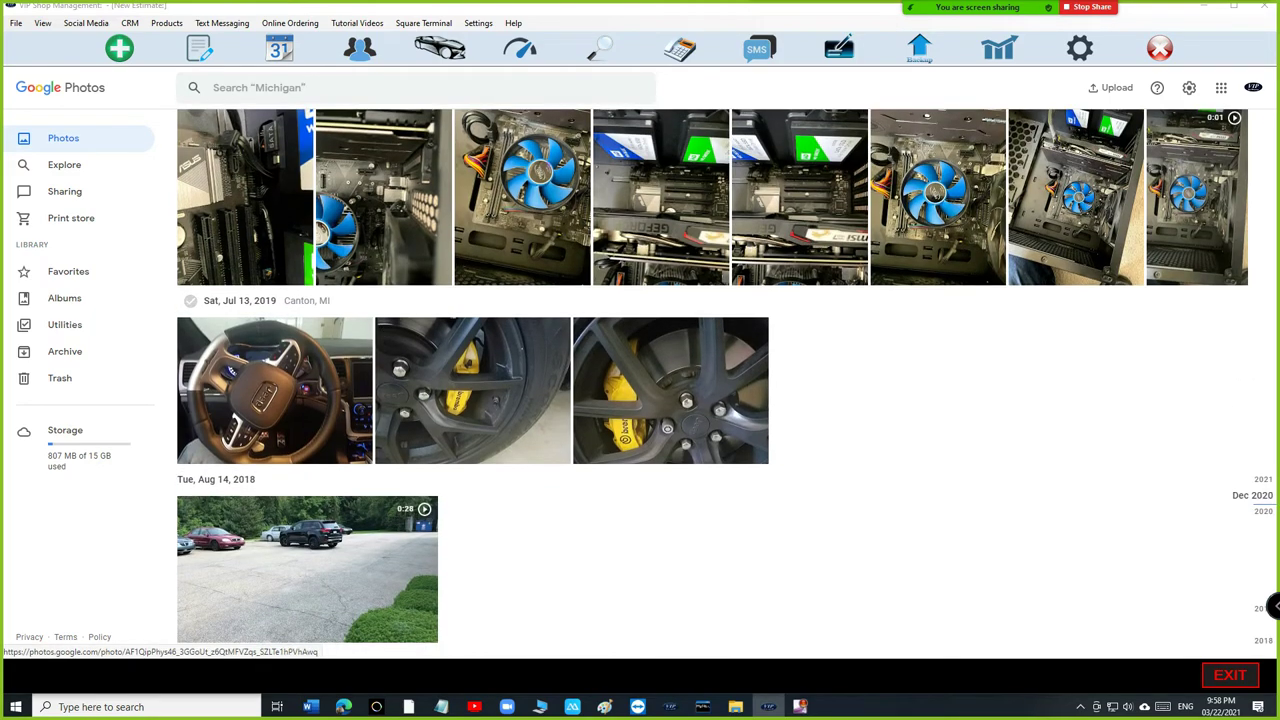
click(307, 568)
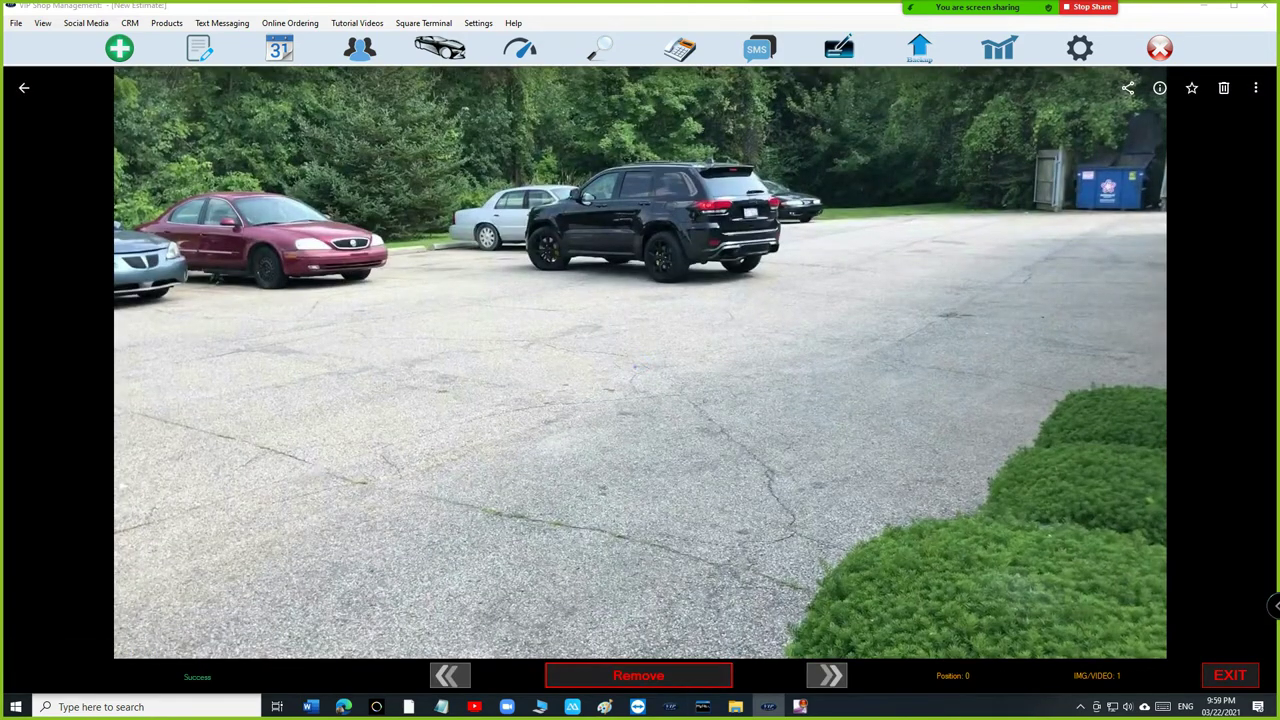
key(Escape)
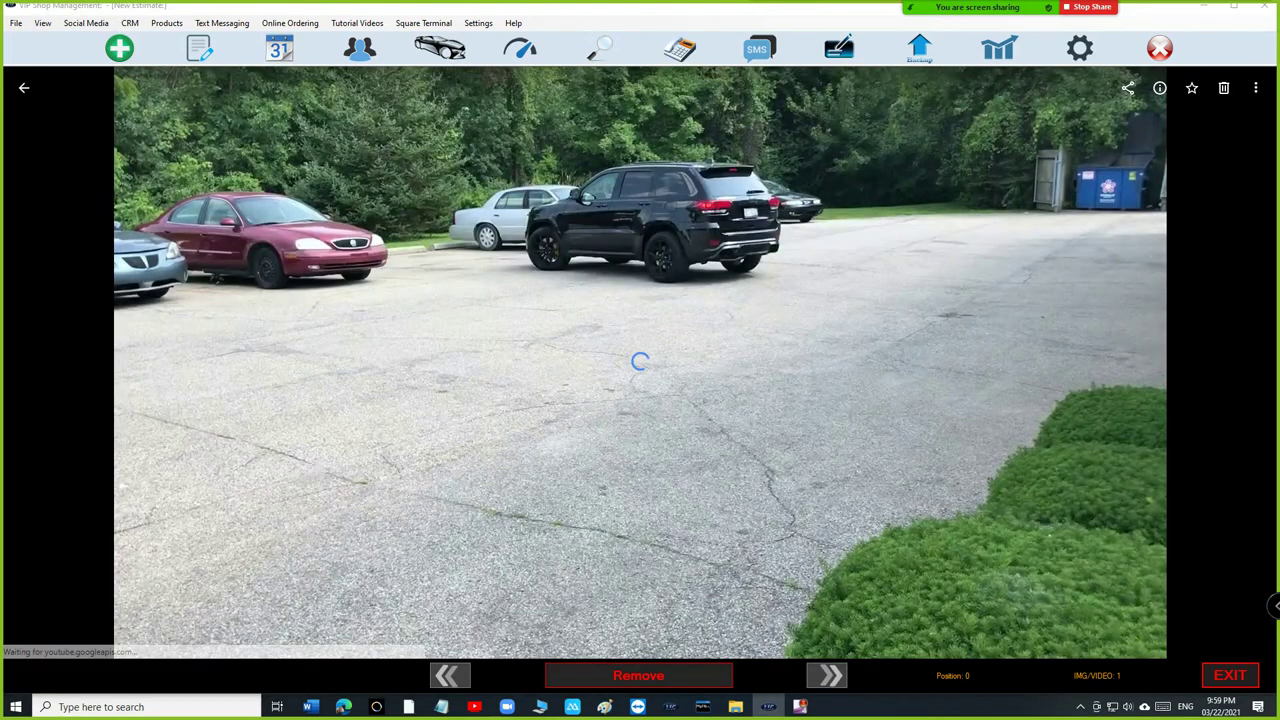
key(Escape)
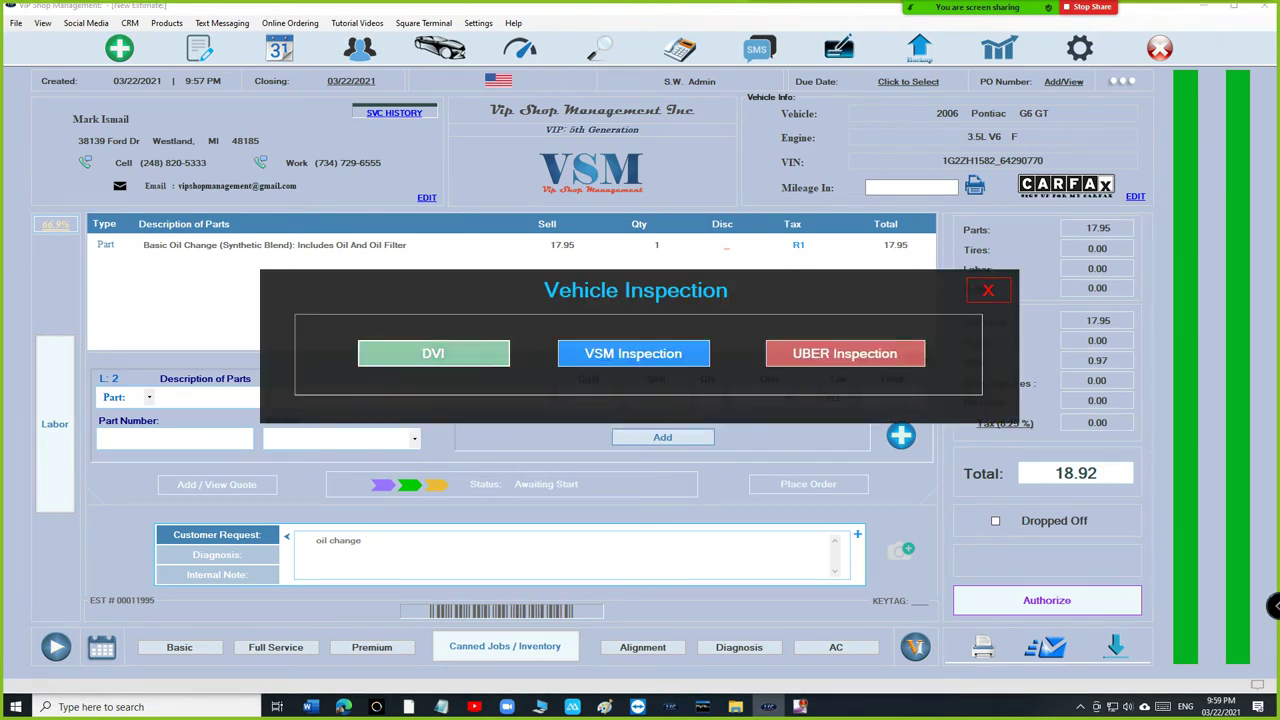
Reopen and exit the inspection, then authorize the estimate.
click(434, 353)
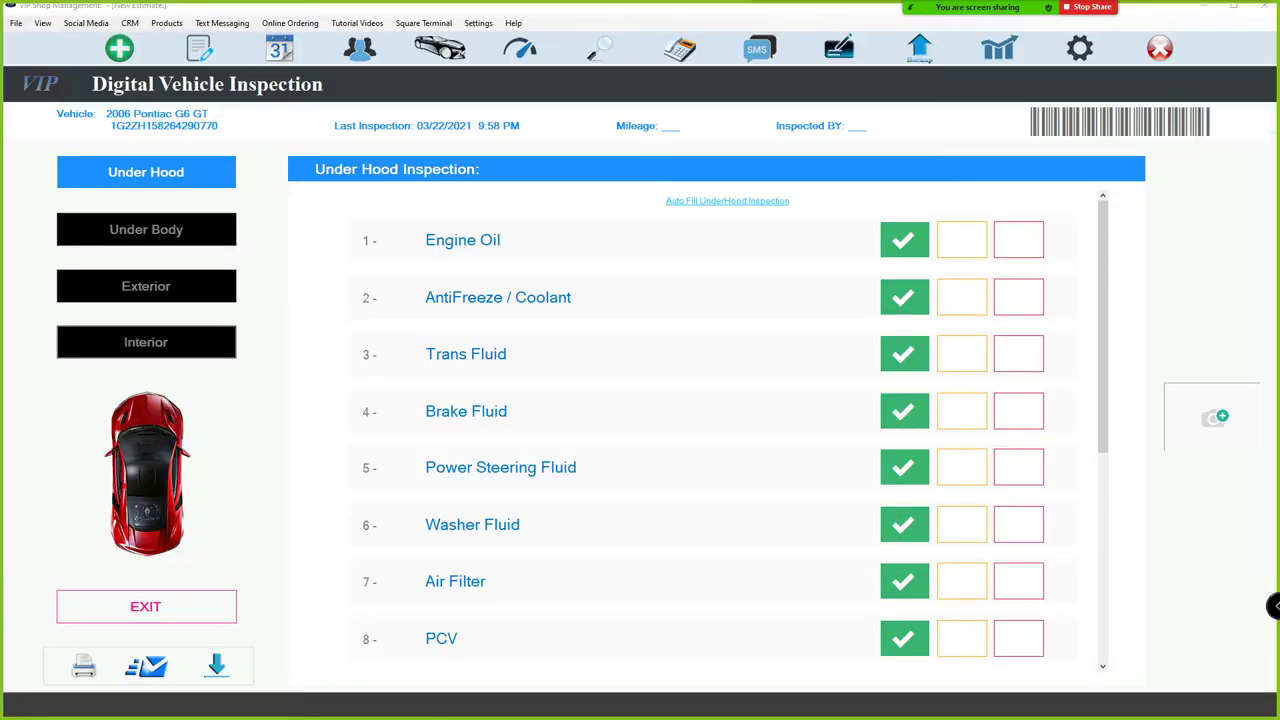
click(146, 606)
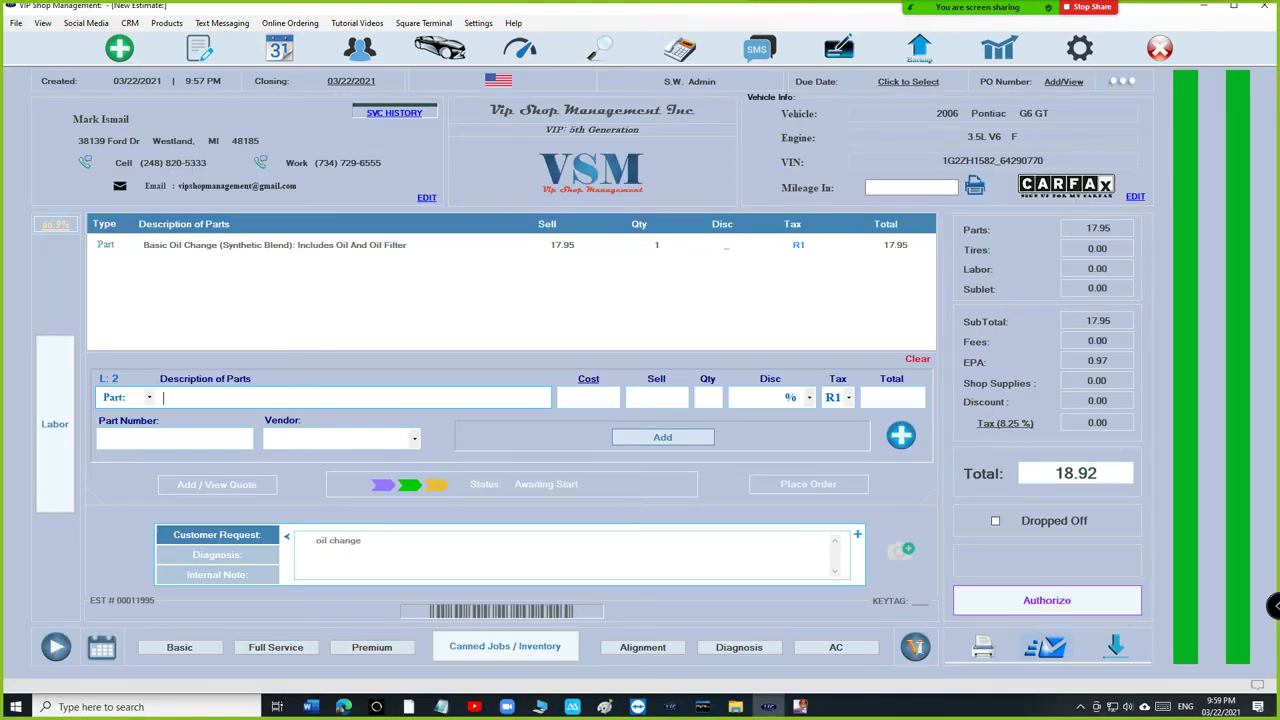
click(1046, 600)
click(871, 377)
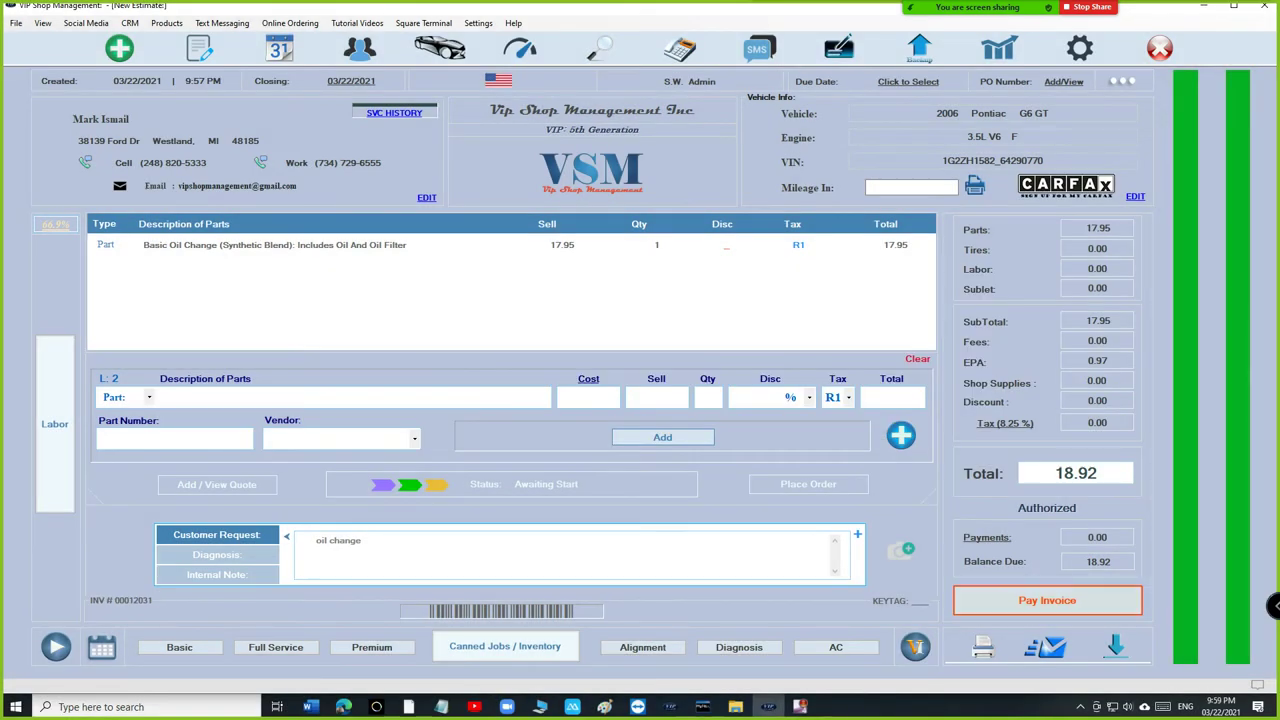
Pay the 18.92 invoice in full by cash.
click(1047, 600)
click(443, 433)
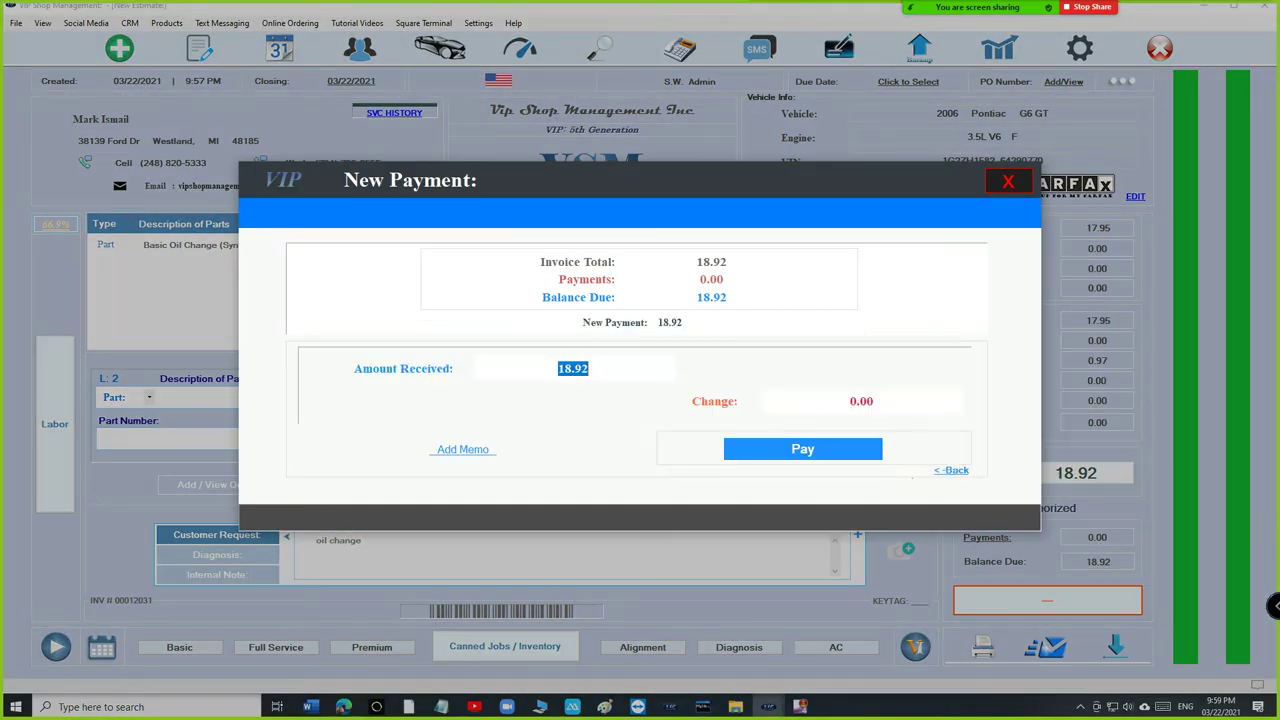
key(Return)
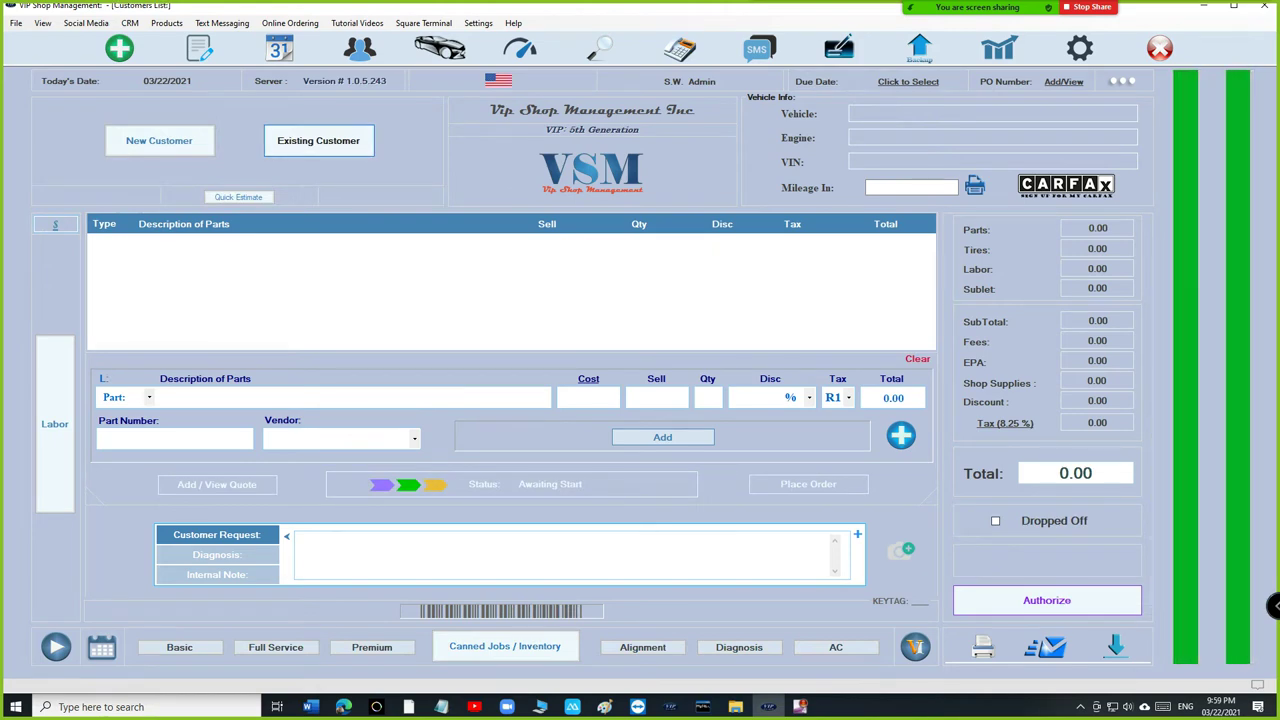
Search the Customers List by the customer's name and pick their 2006 Pontiac G6 GT for a new estimate.
text(makr is)
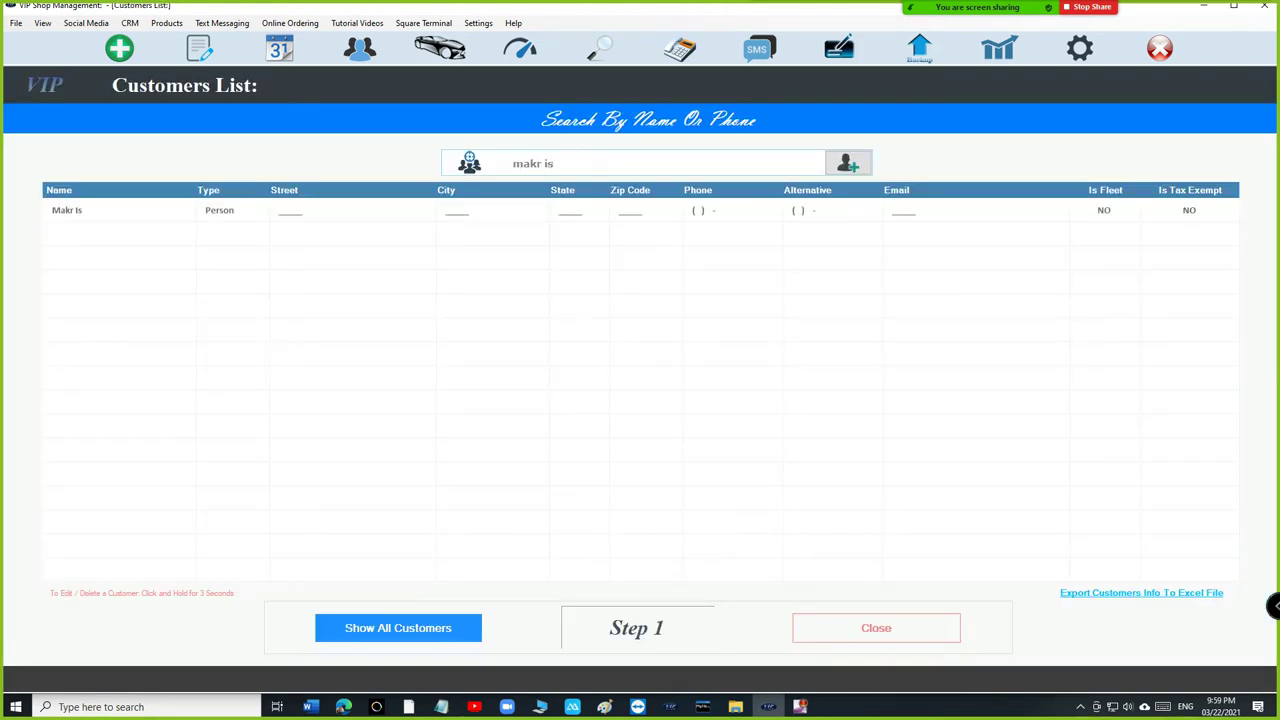
key(BackSpace)
key(BackSpace)
key(BackSpace)
key(BackSpace)
text(rk is)
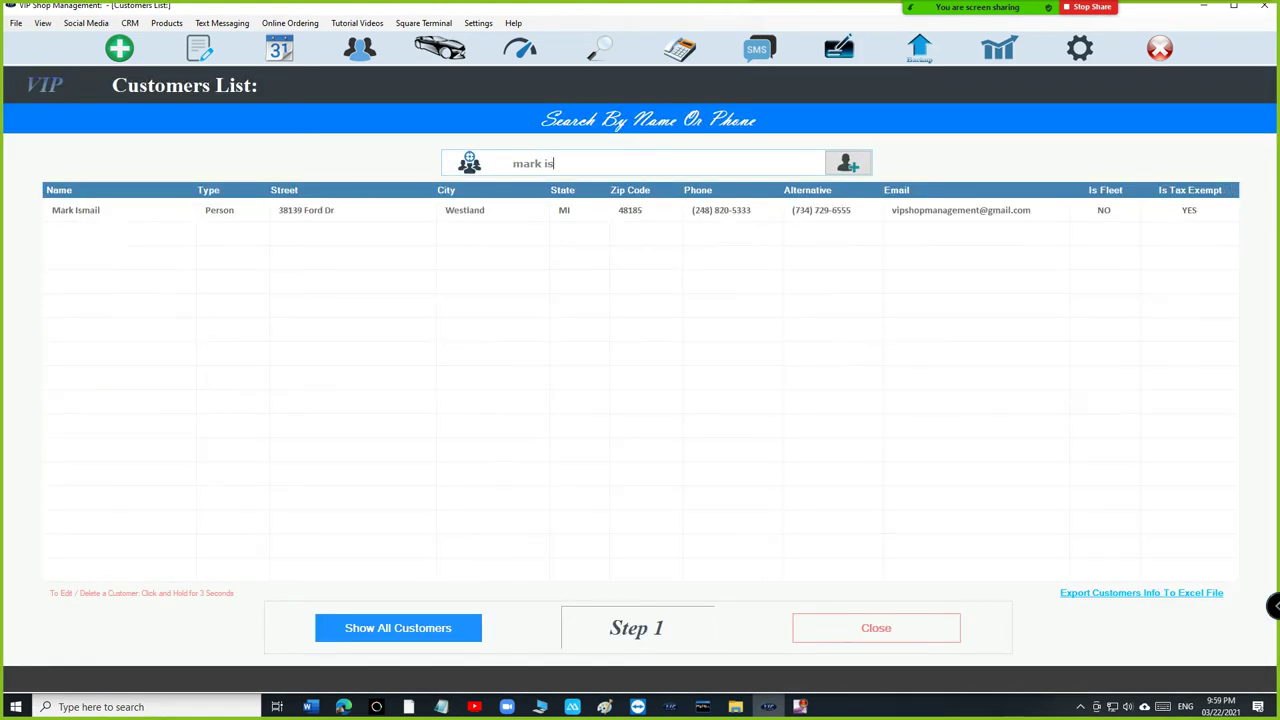
click(76, 210)
click(155, 234)
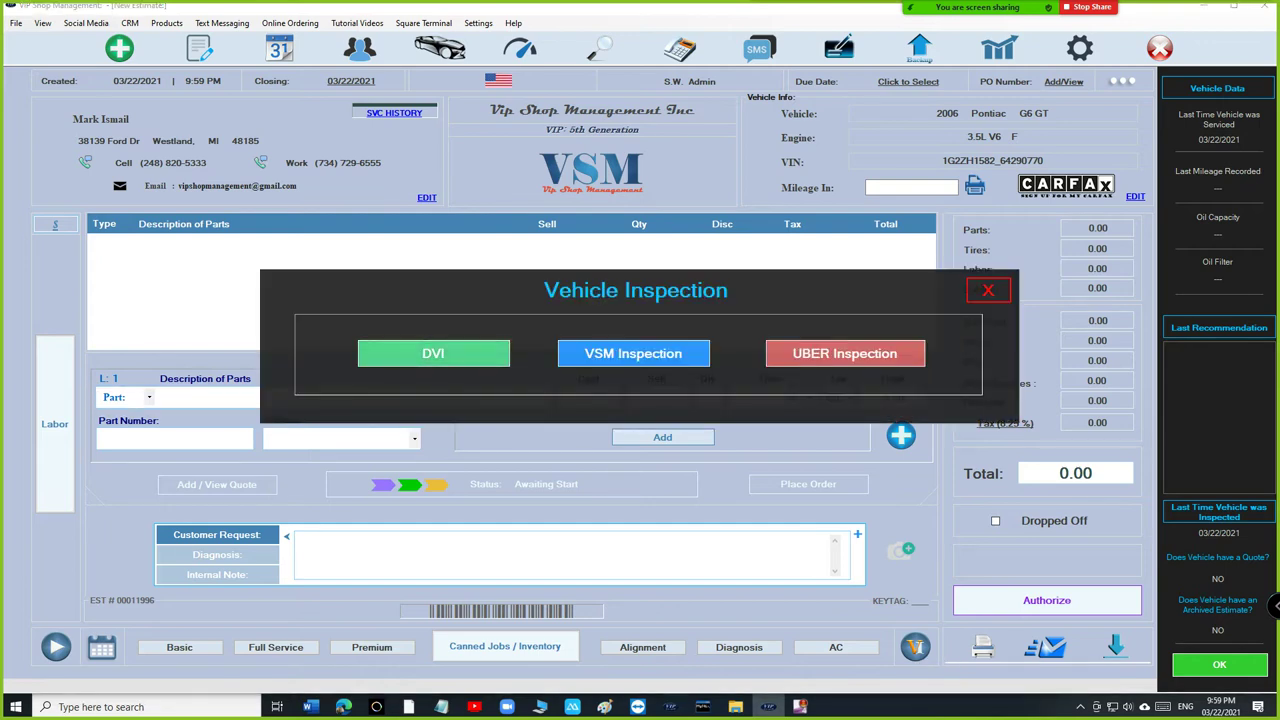
Start the Pontiac's DVI and switch to the Under Body checklist.
click(433, 353)
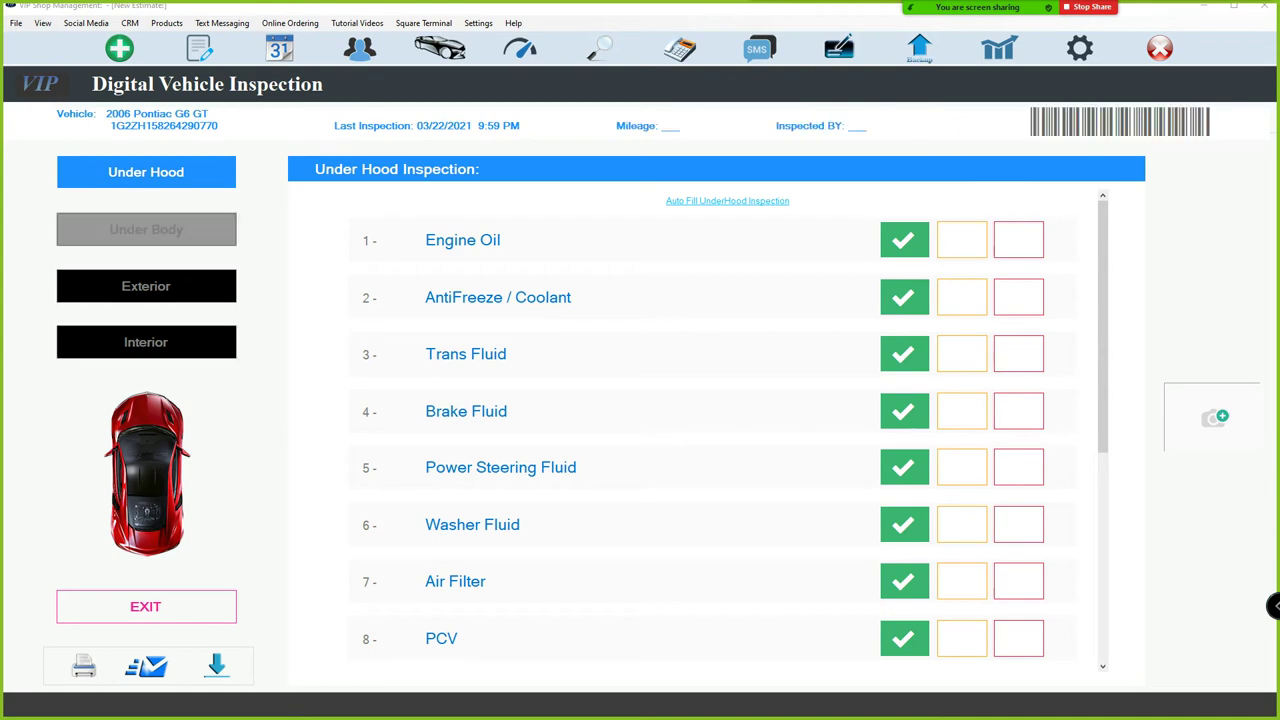
click(146, 229)
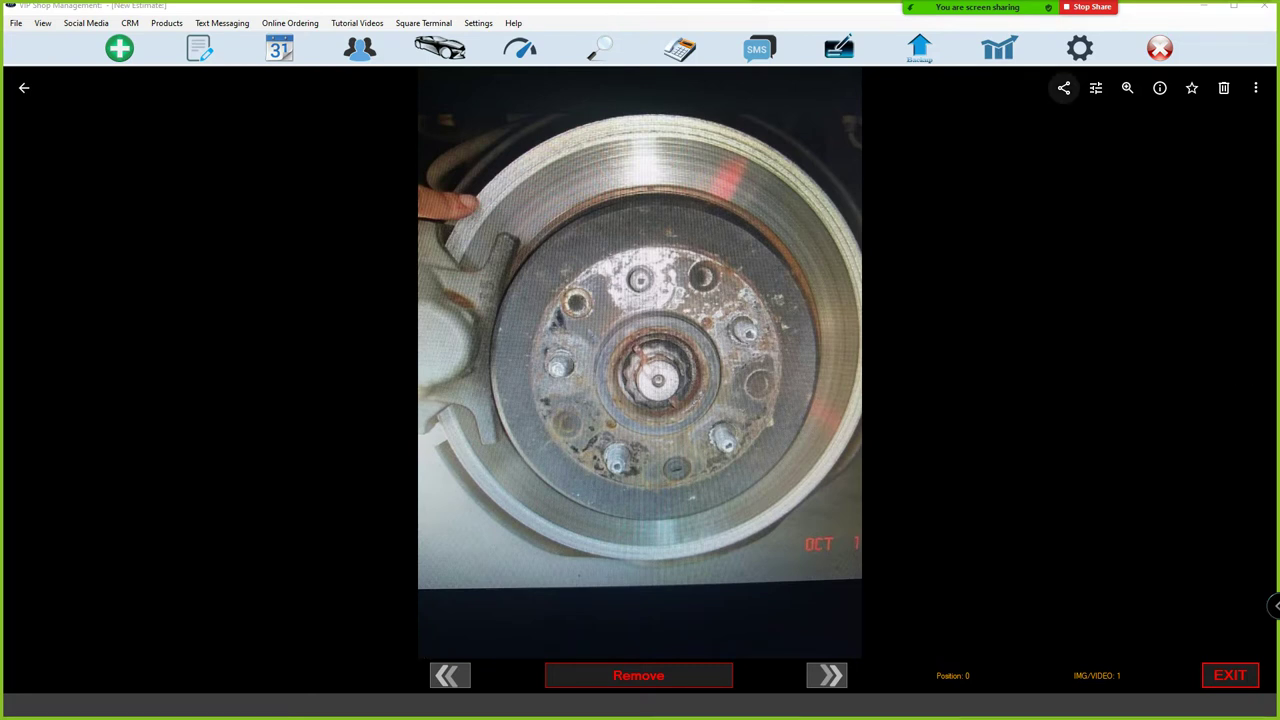
Create and copy a share link for the brake photo, then return to the inspection.
click(1063, 87)
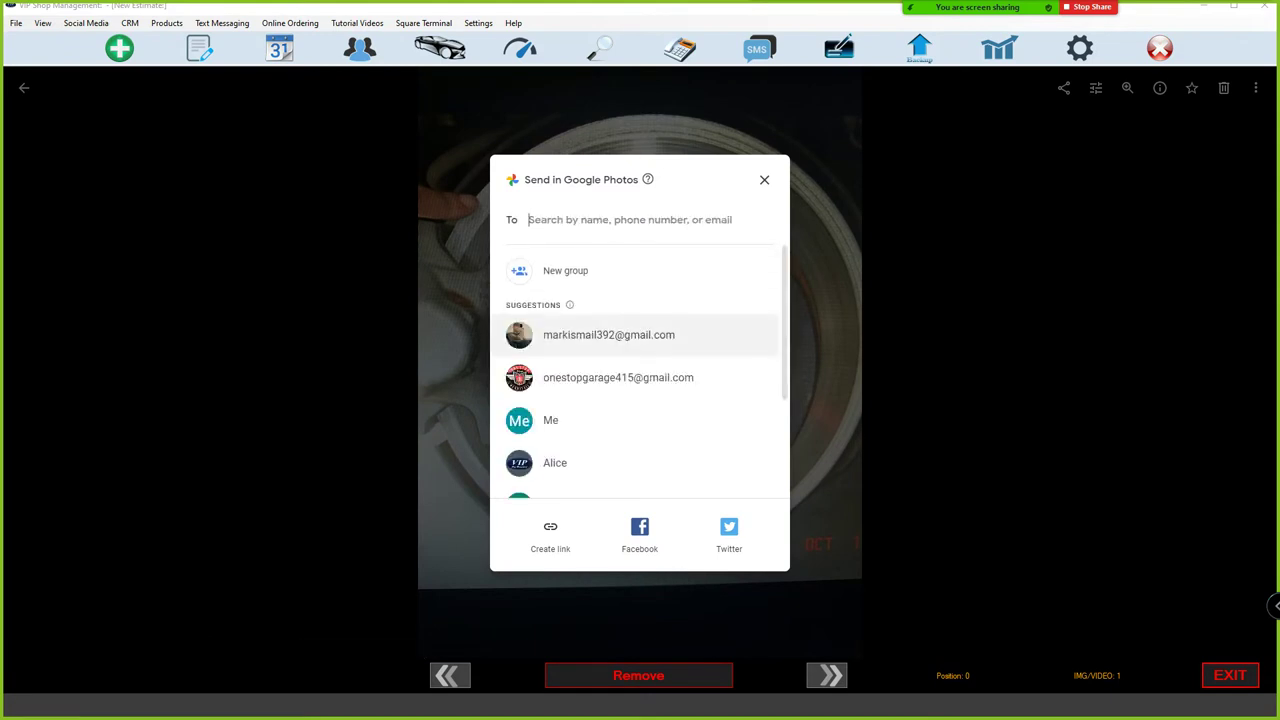
scroll(640, 380, down, 2)
click(550, 535)
click(762, 405)
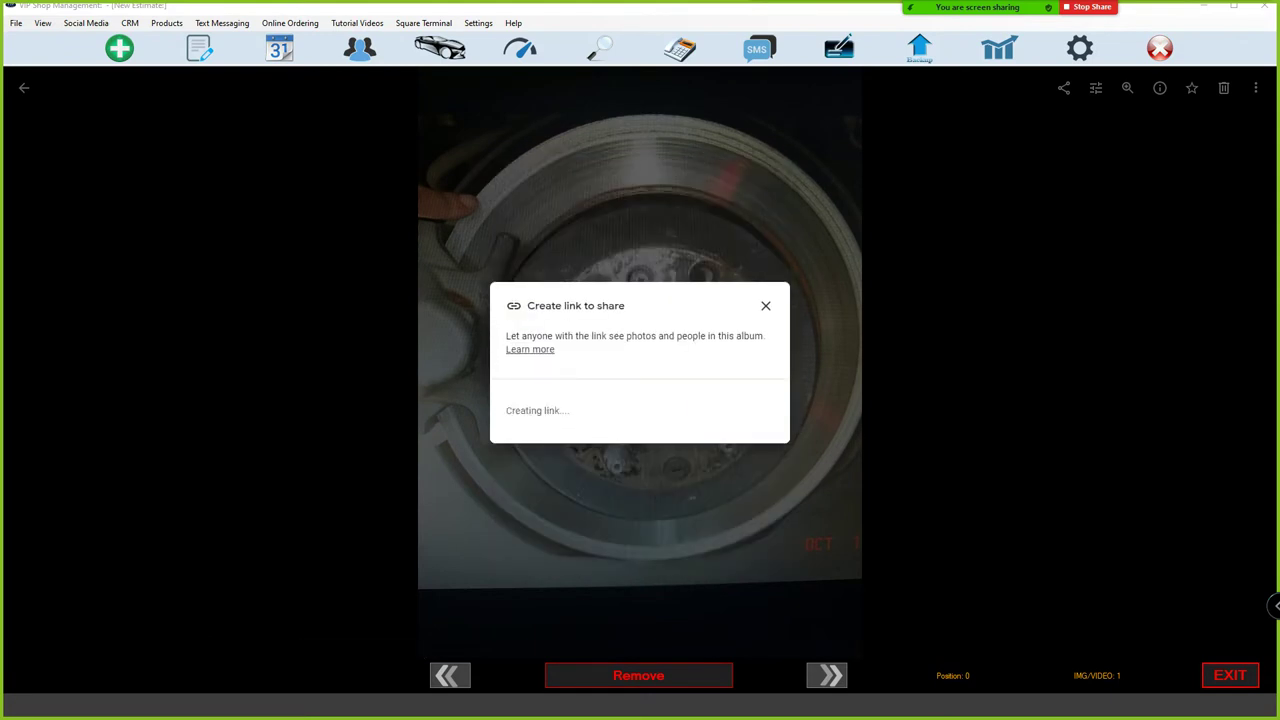
click(746, 409)
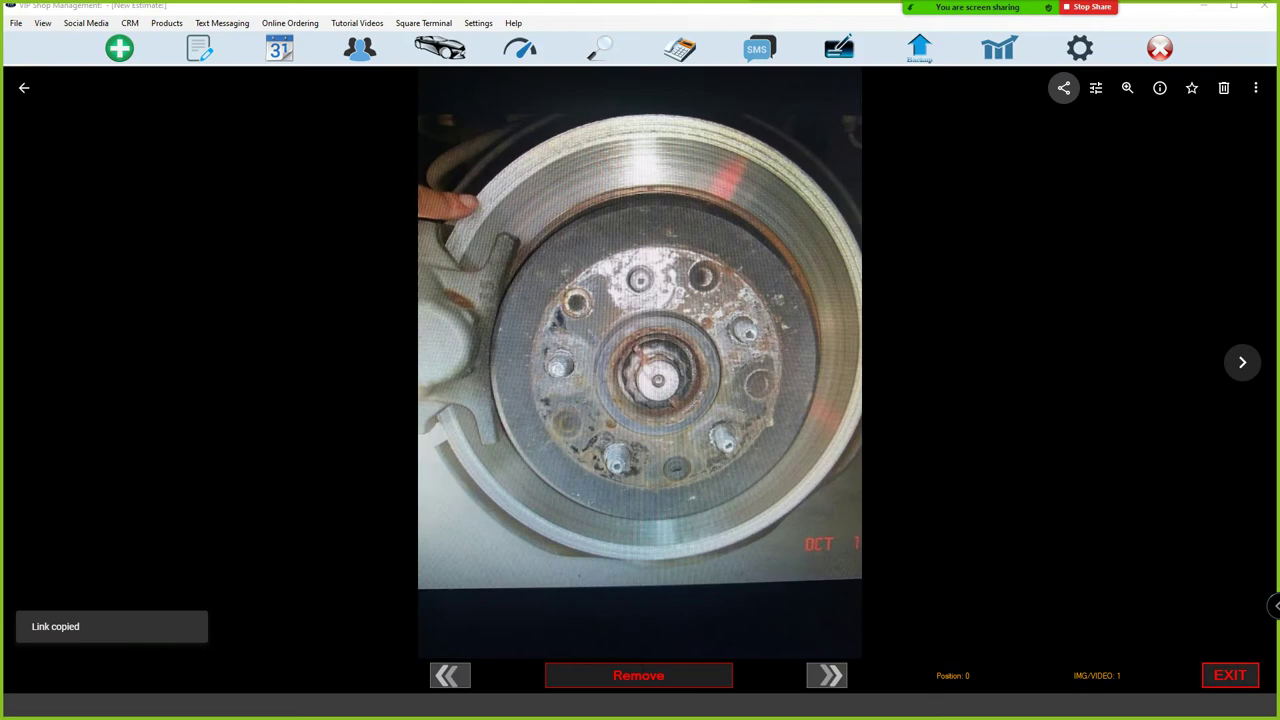
key(alt+Tab)
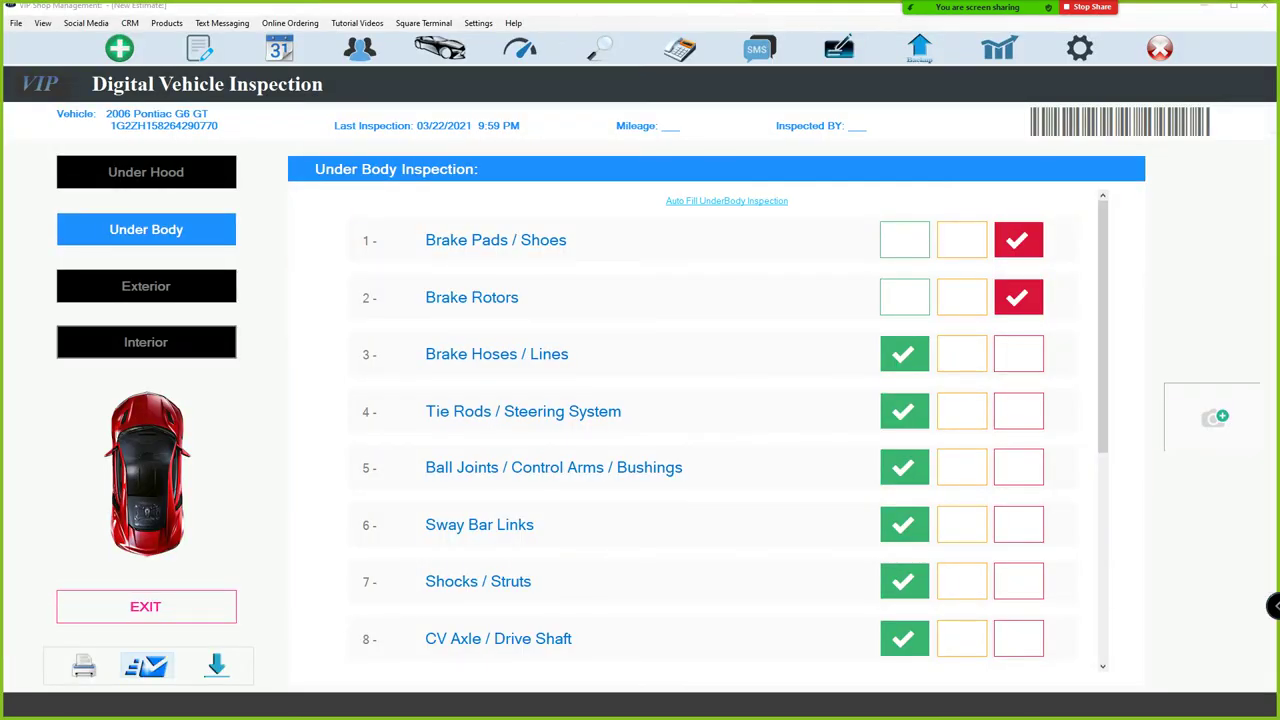
Email the inspection results to the customer after correcting the recipient address.
click(146, 665)
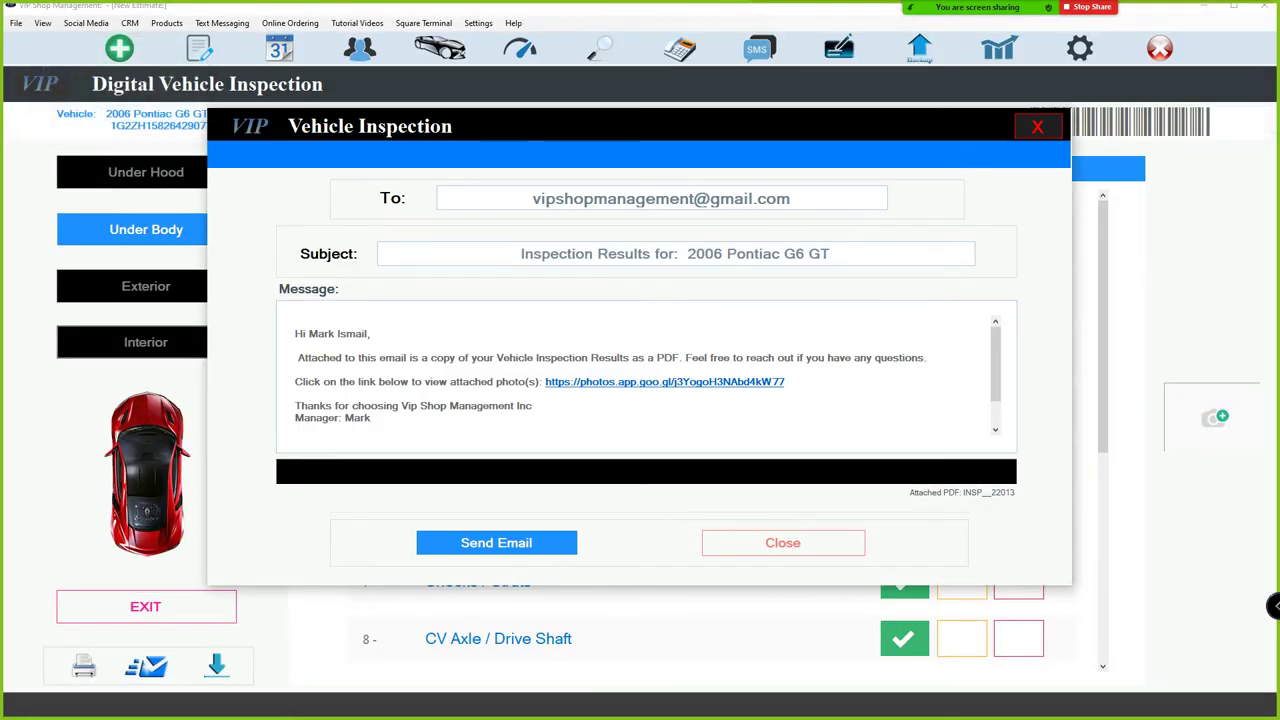
click(694, 198)
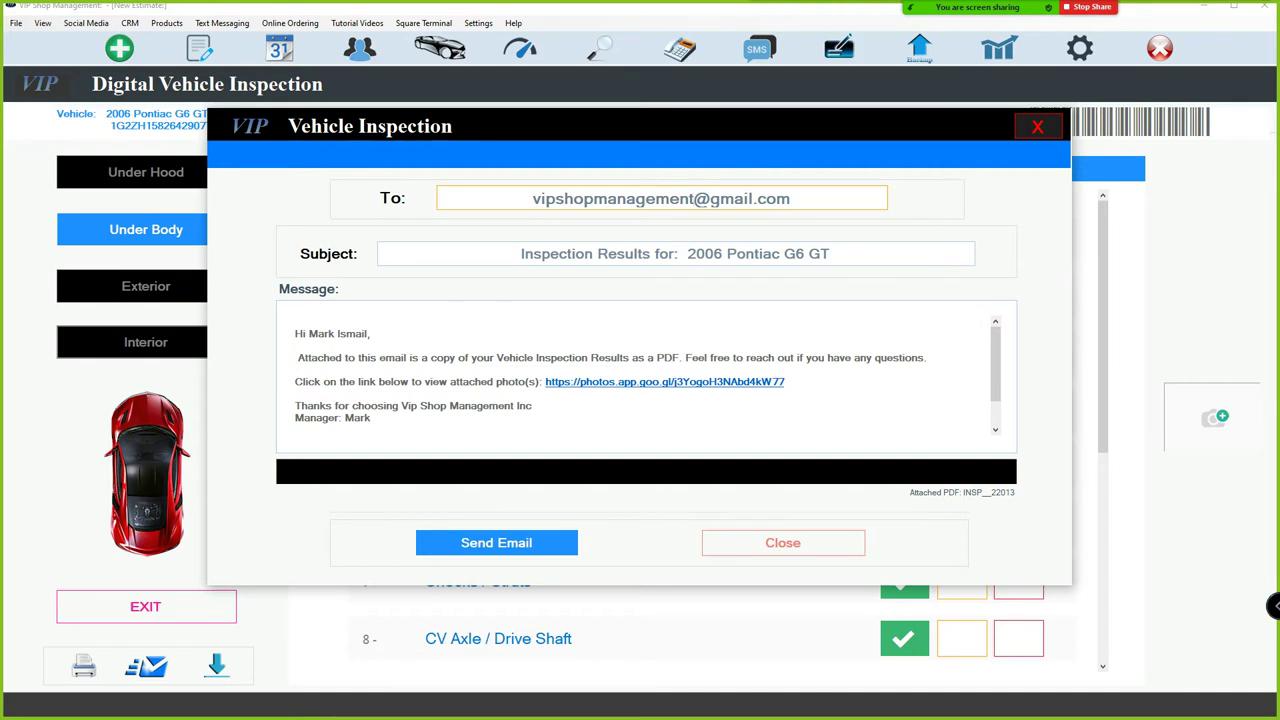
text(.team)
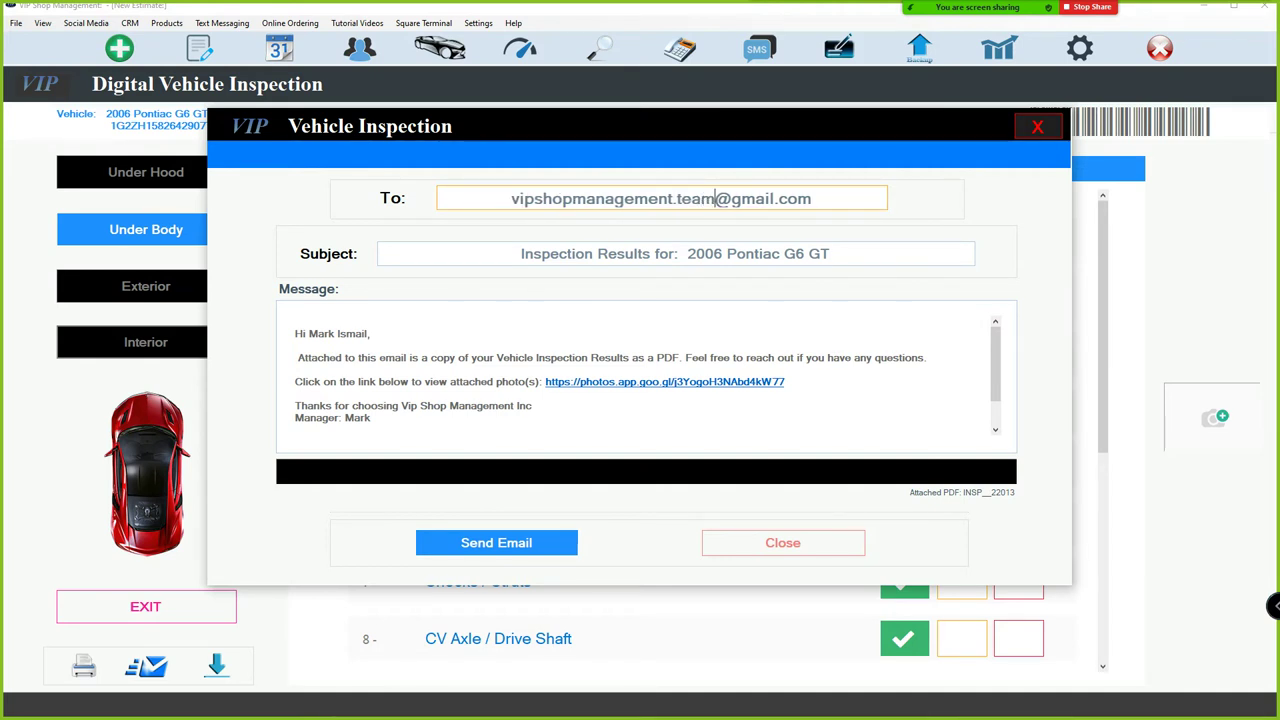
key(Return)
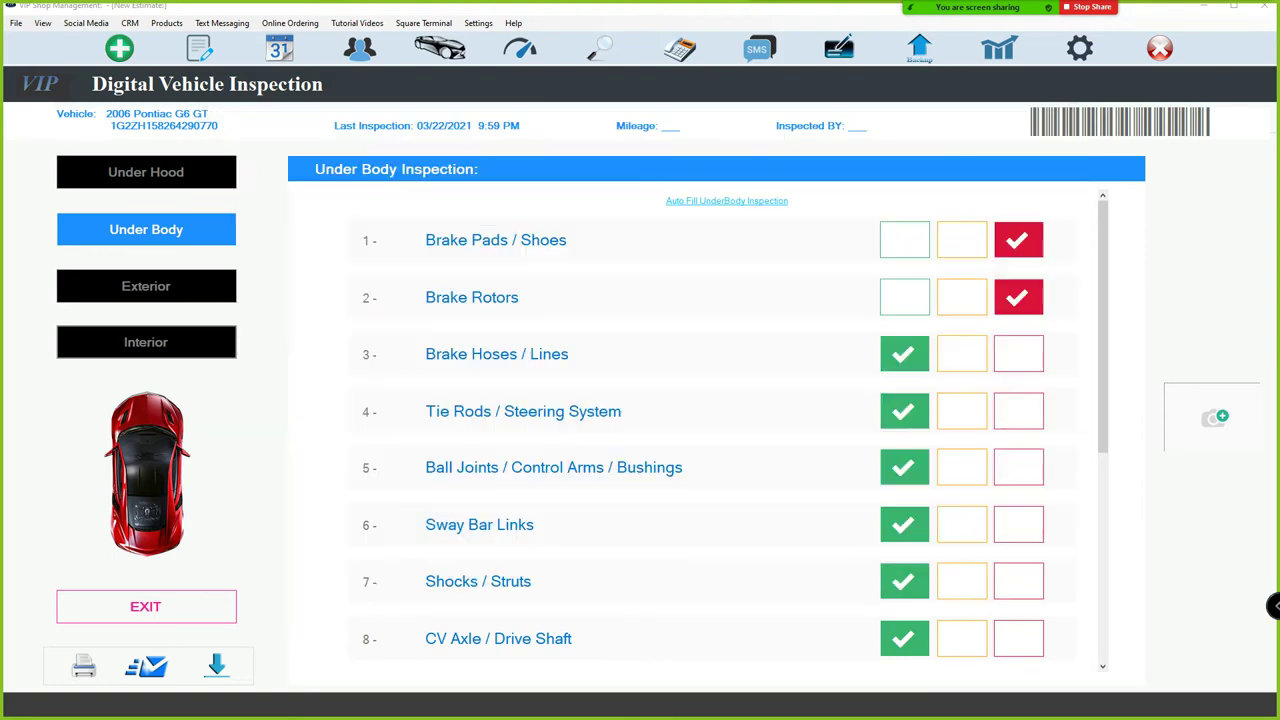
Exit the inspection and load the Gmail inbox from the online parts catalog links.
click(145, 606)
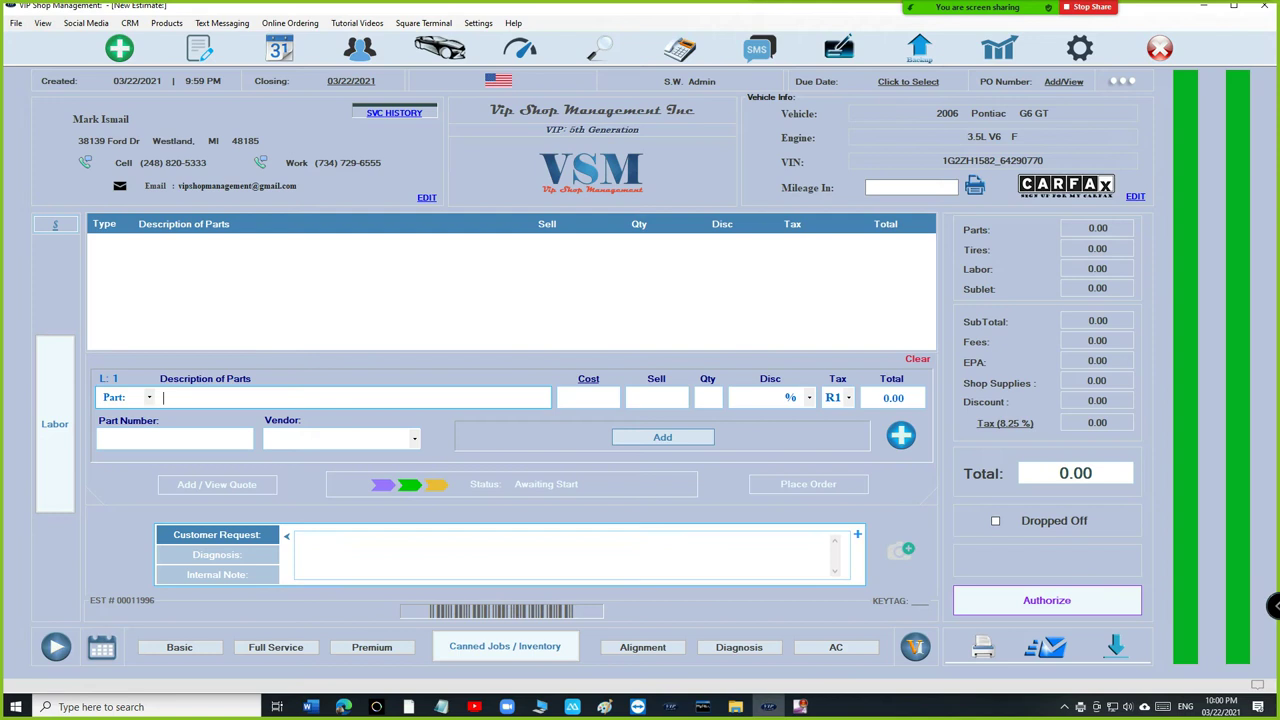
click(900, 434)
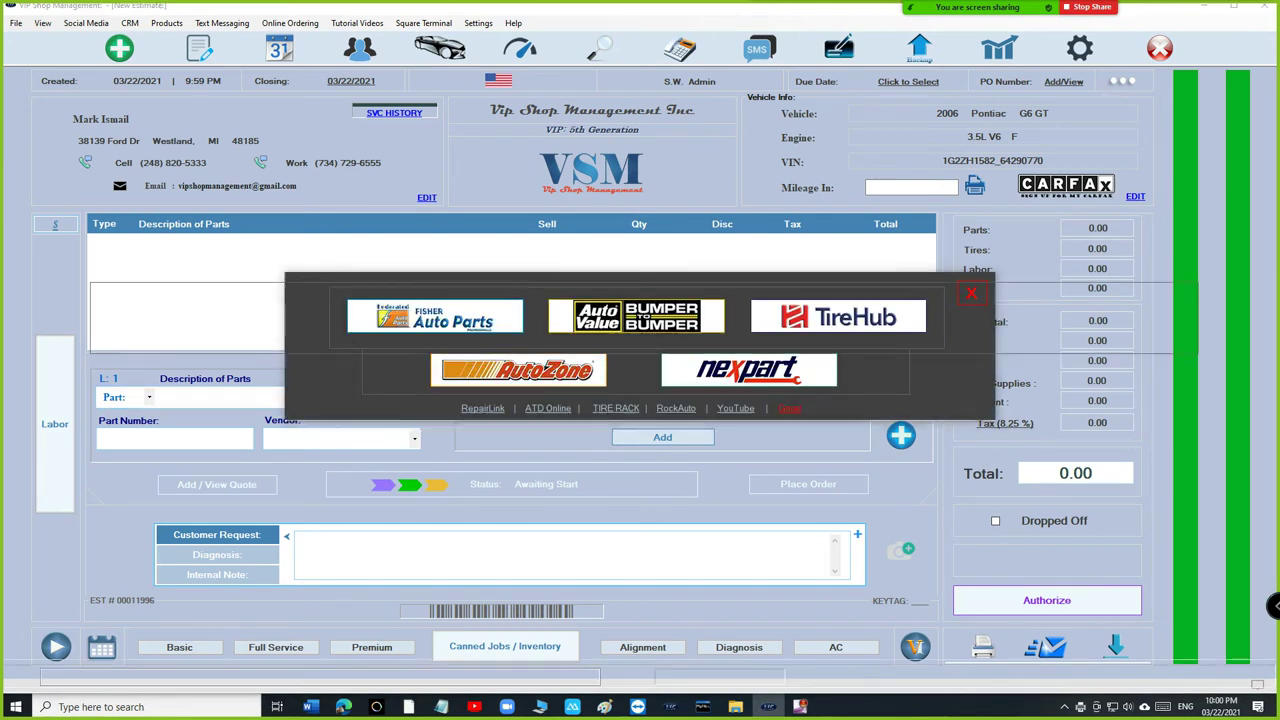
click(789, 408)
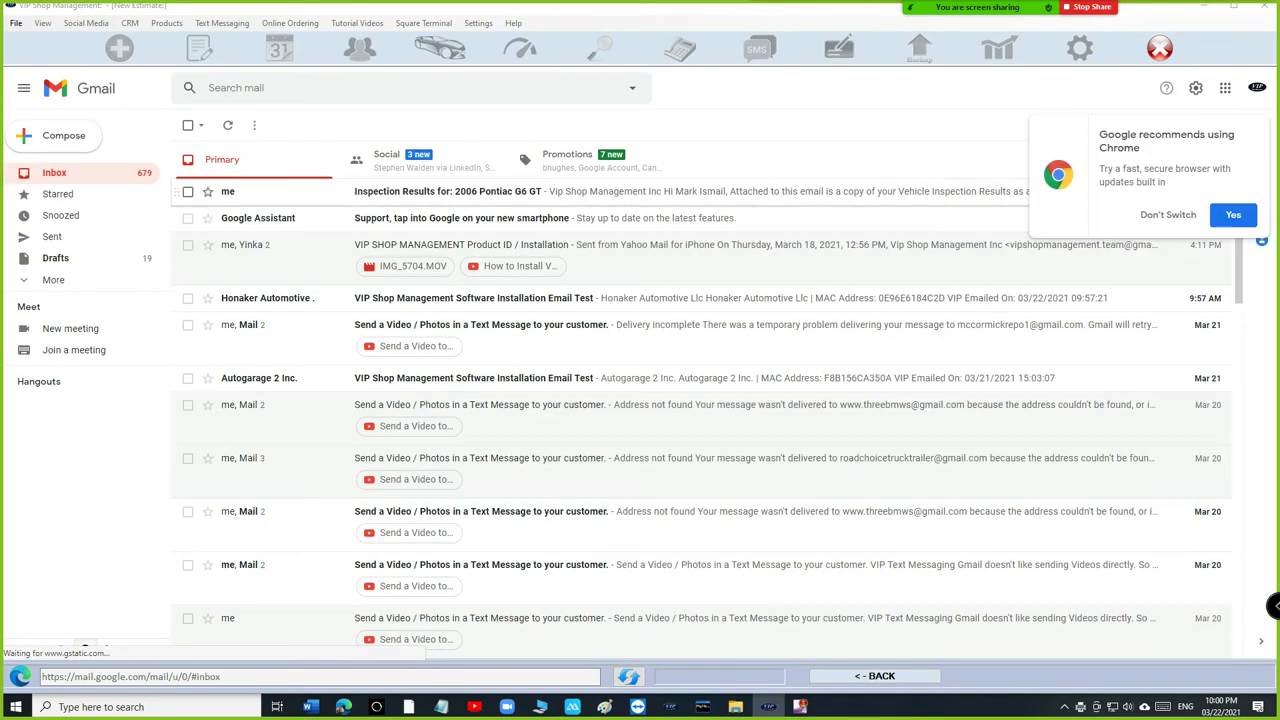
Open the 'Inspection Results for: 2006 Pontiac G6 GT' email and select its greeting and photo-link sentences.
click(447, 191)
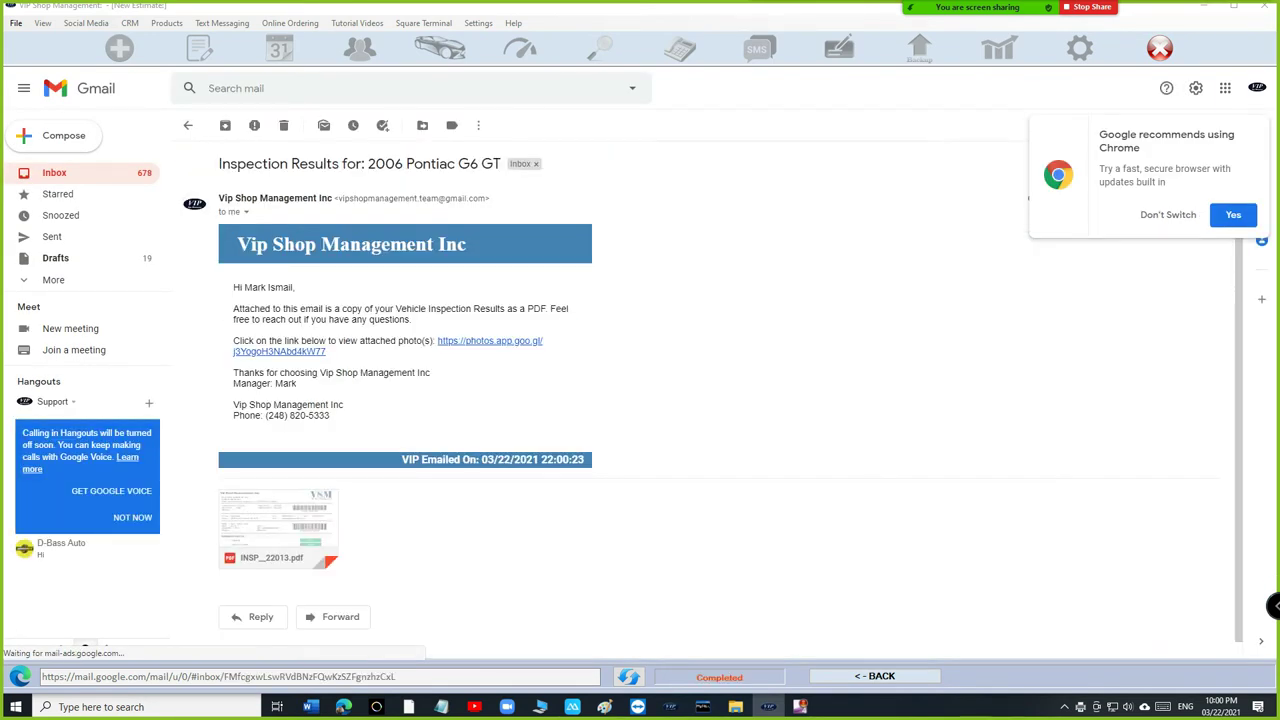
drag(268, 309, 238, 244)
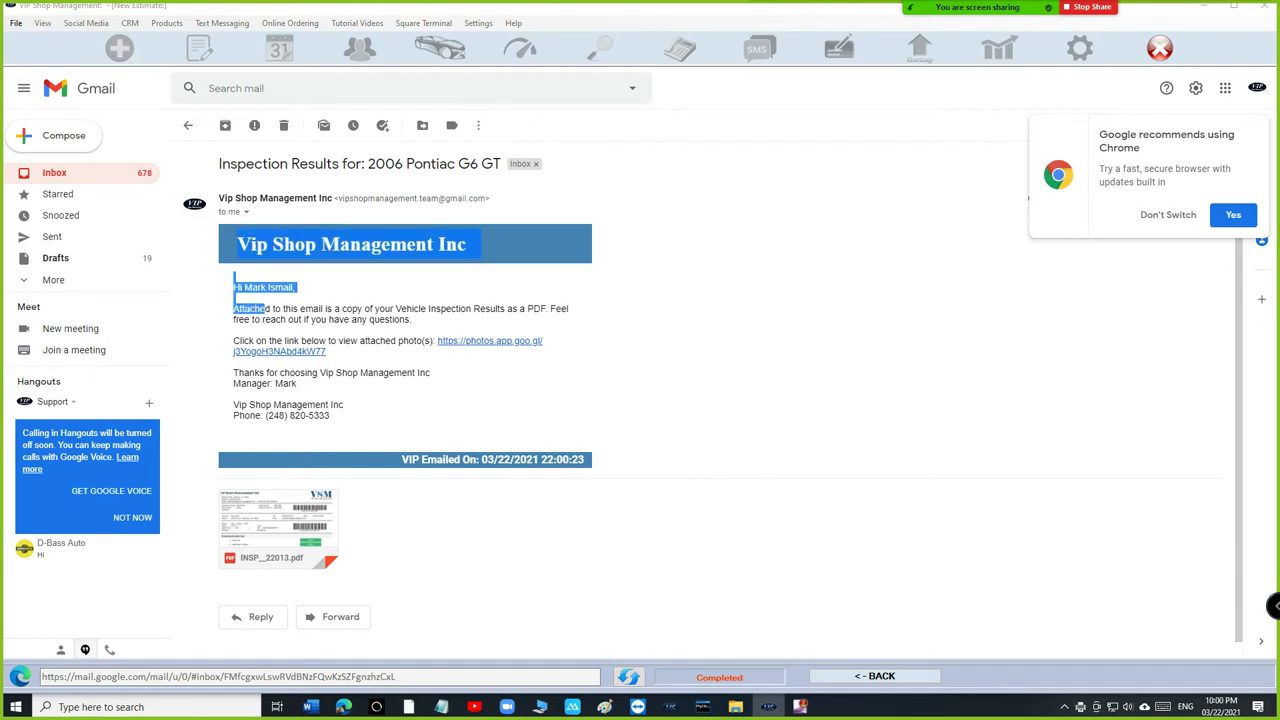
drag(400, 309, 496, 309)
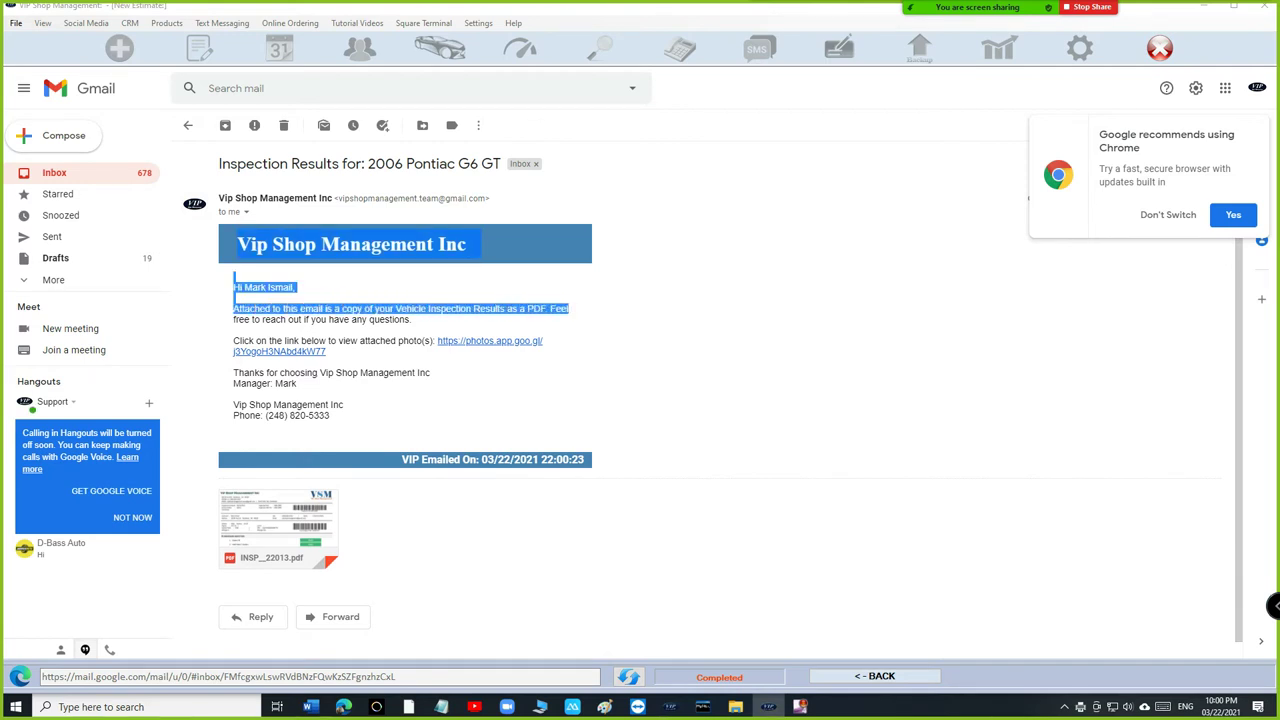
drag(256, 341, 465, 341)
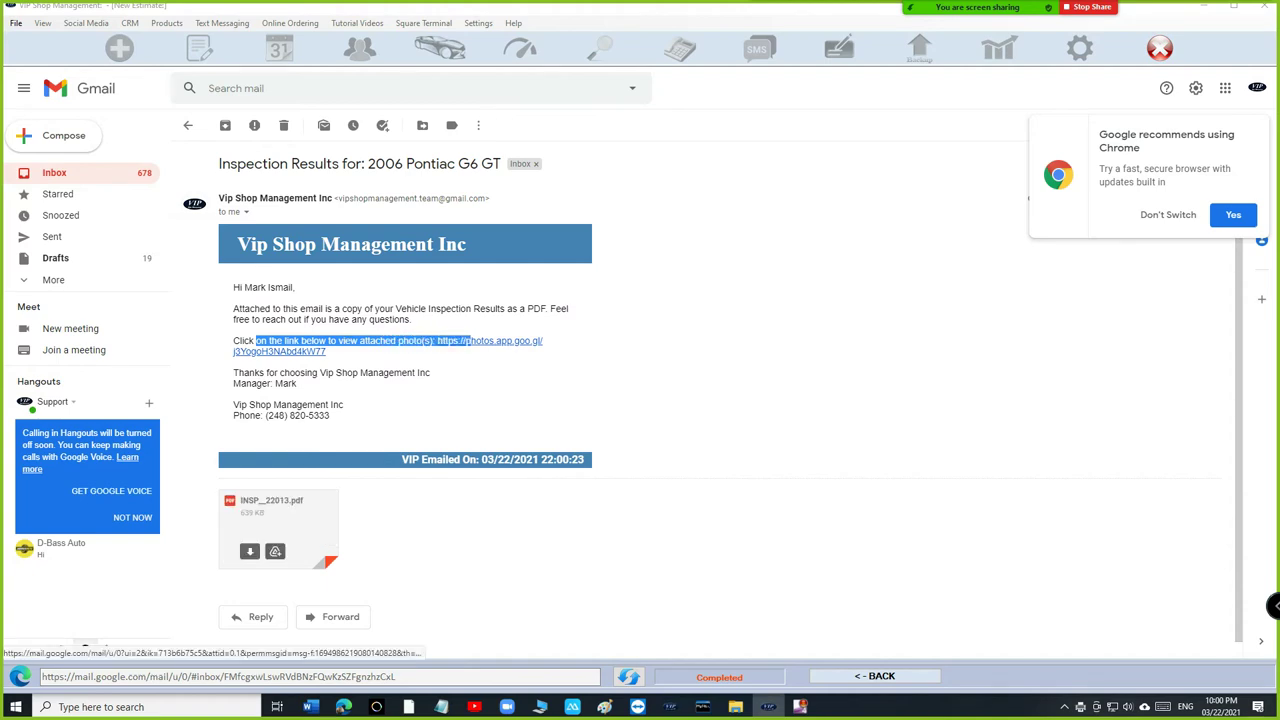
Review both pages of the INSP_22013.pdf attachment, then close the PDF viewer.
click(278, 527)
scroll(640, 400, down, 2)
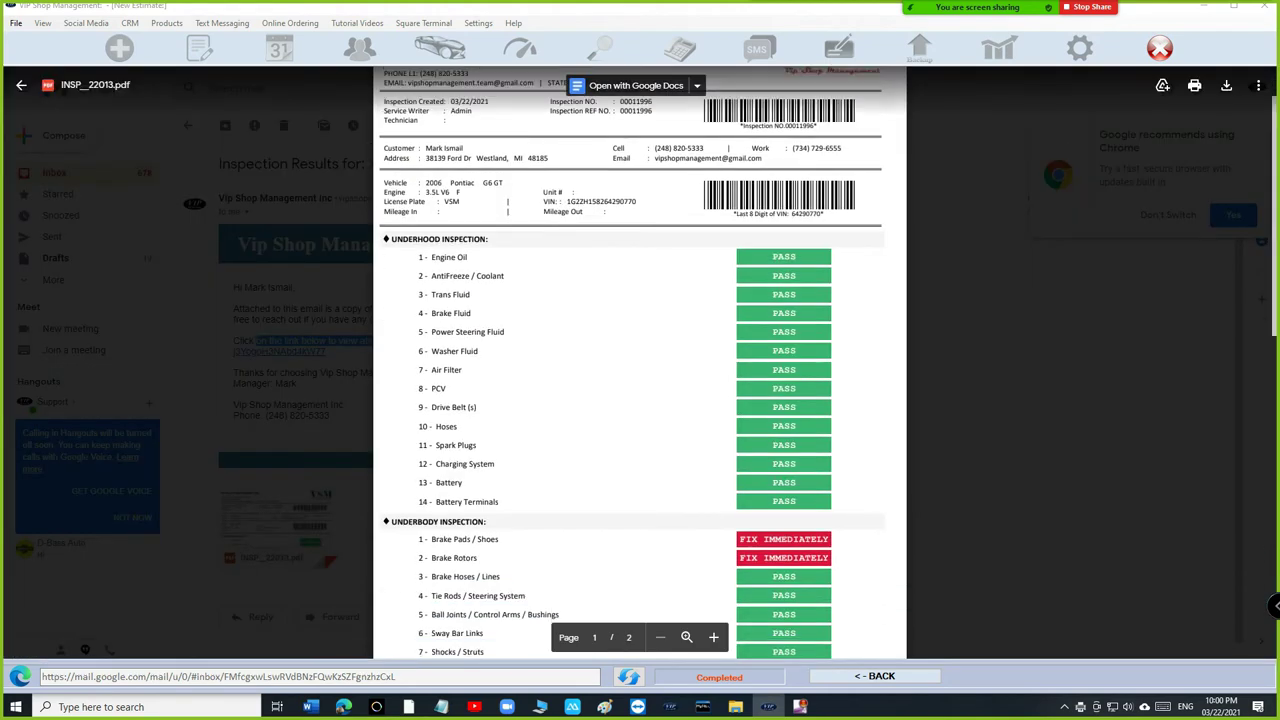
scroll(640, 400, down, 3)
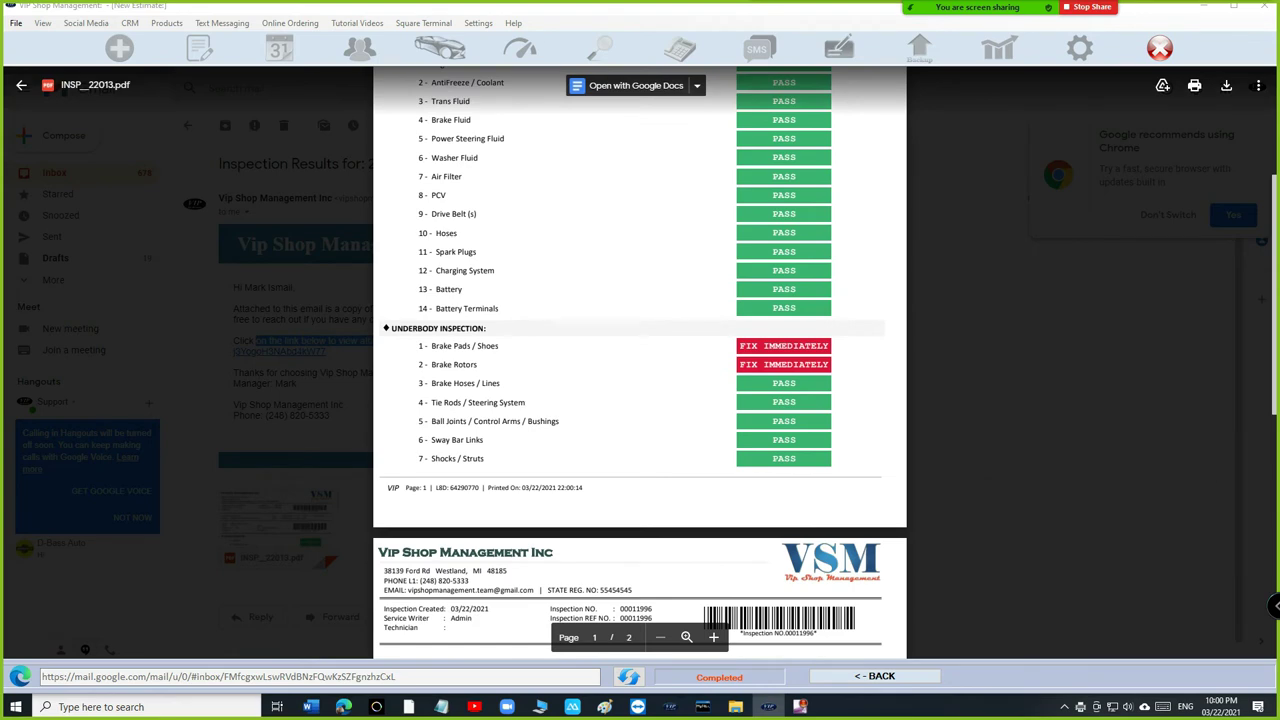
scroll(640, 400, down, 5)
scroll(640, 400, up, 7)
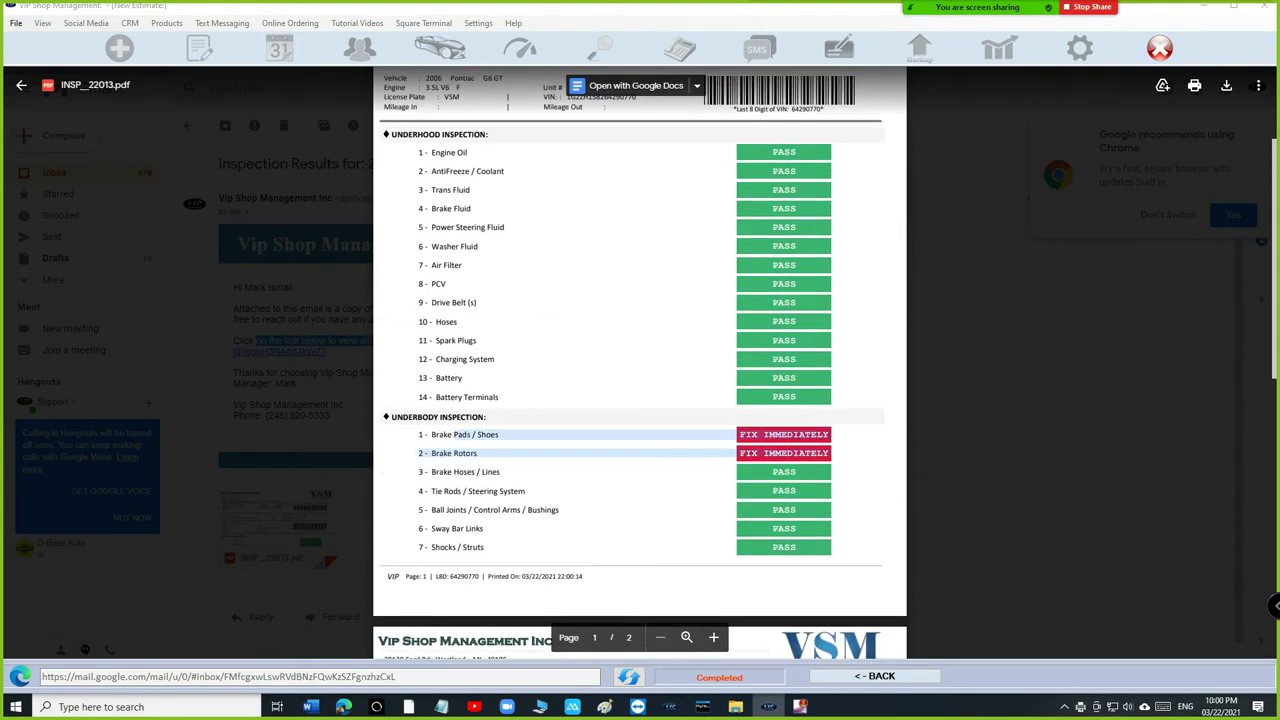
scroll(640, 400, down, 10)
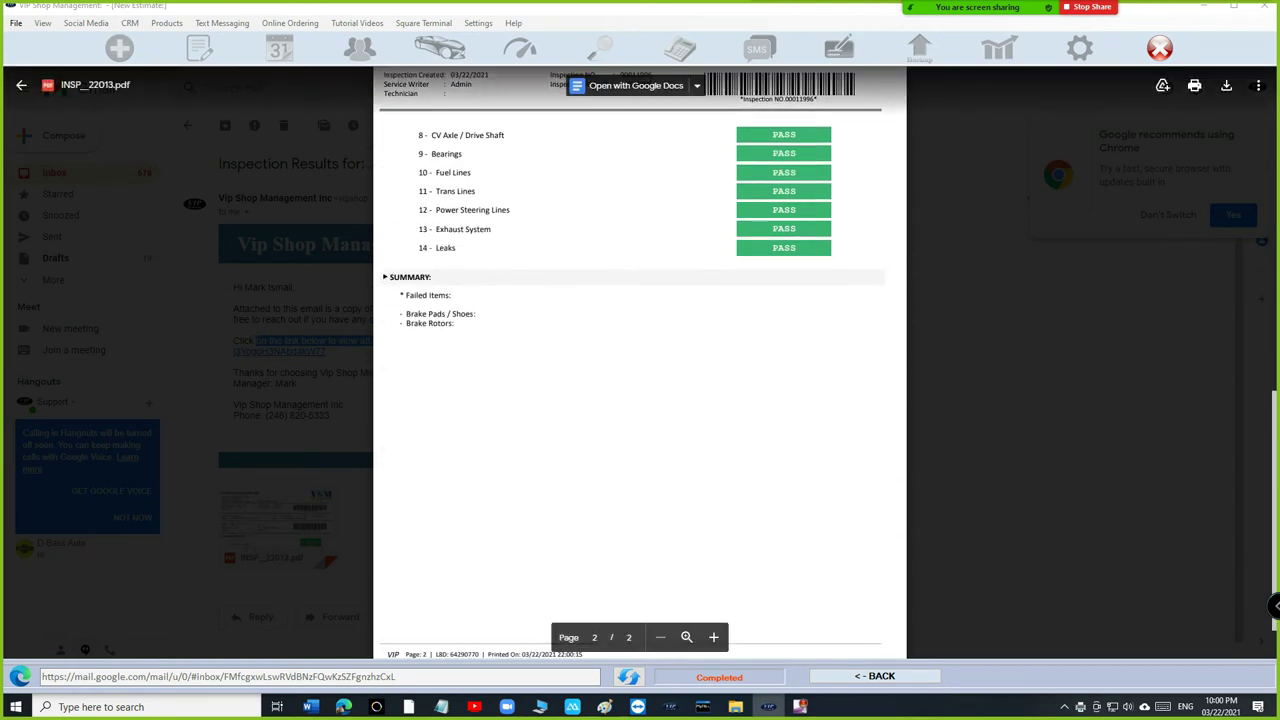
scroll(640, 400, up, 12)
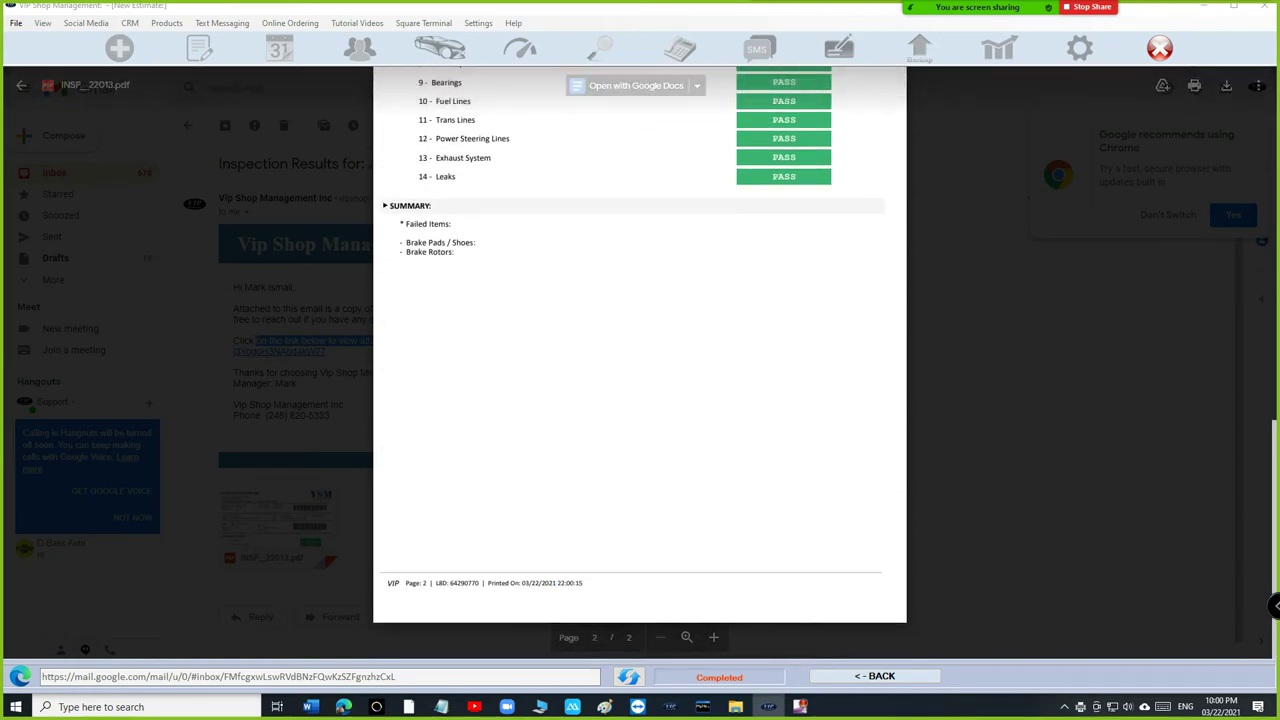
key(Escape)
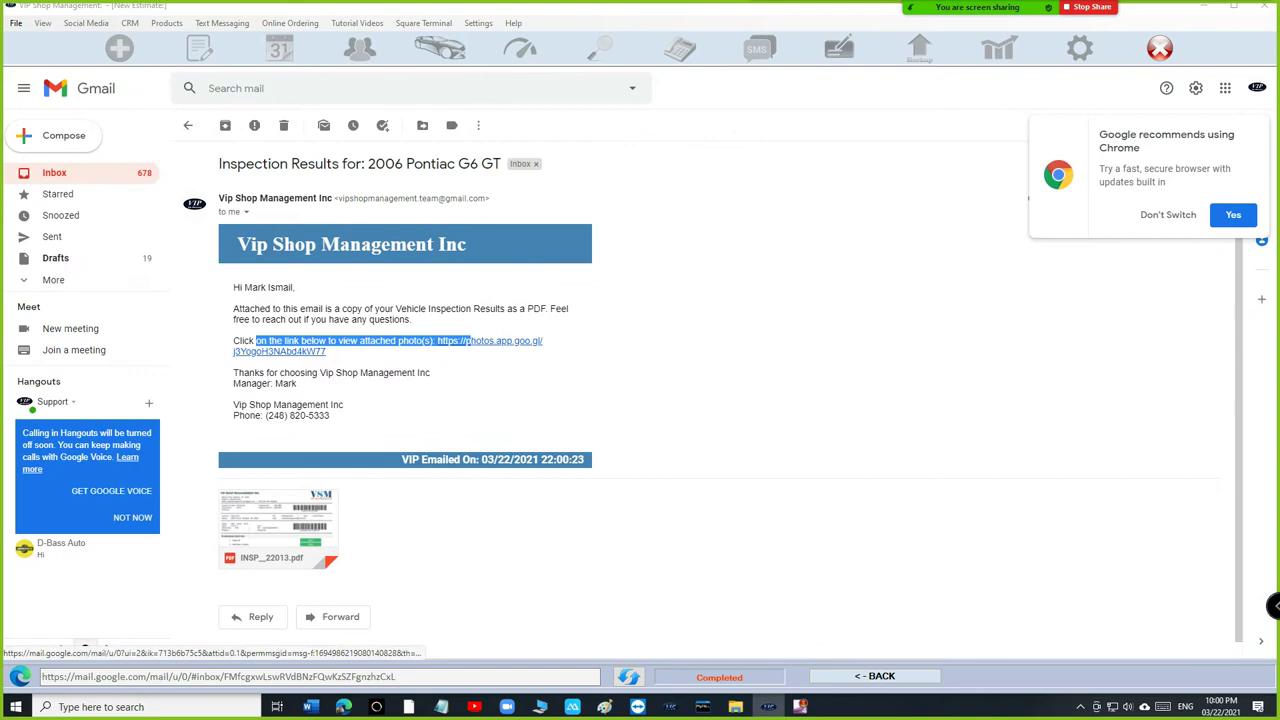
Open the emailed brake photos link, zoom into the brake-disc hub photo, then close Google Photos.
click(480, 341)
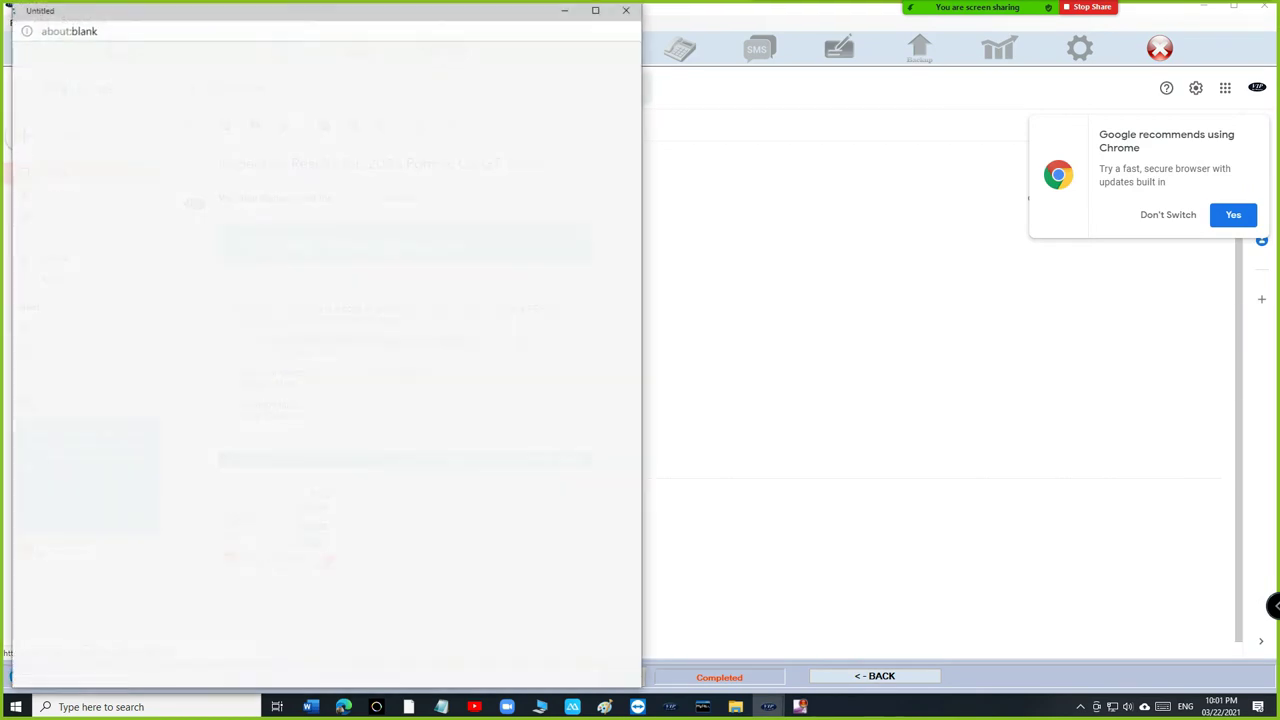
scroll(327, 384, down, 1)
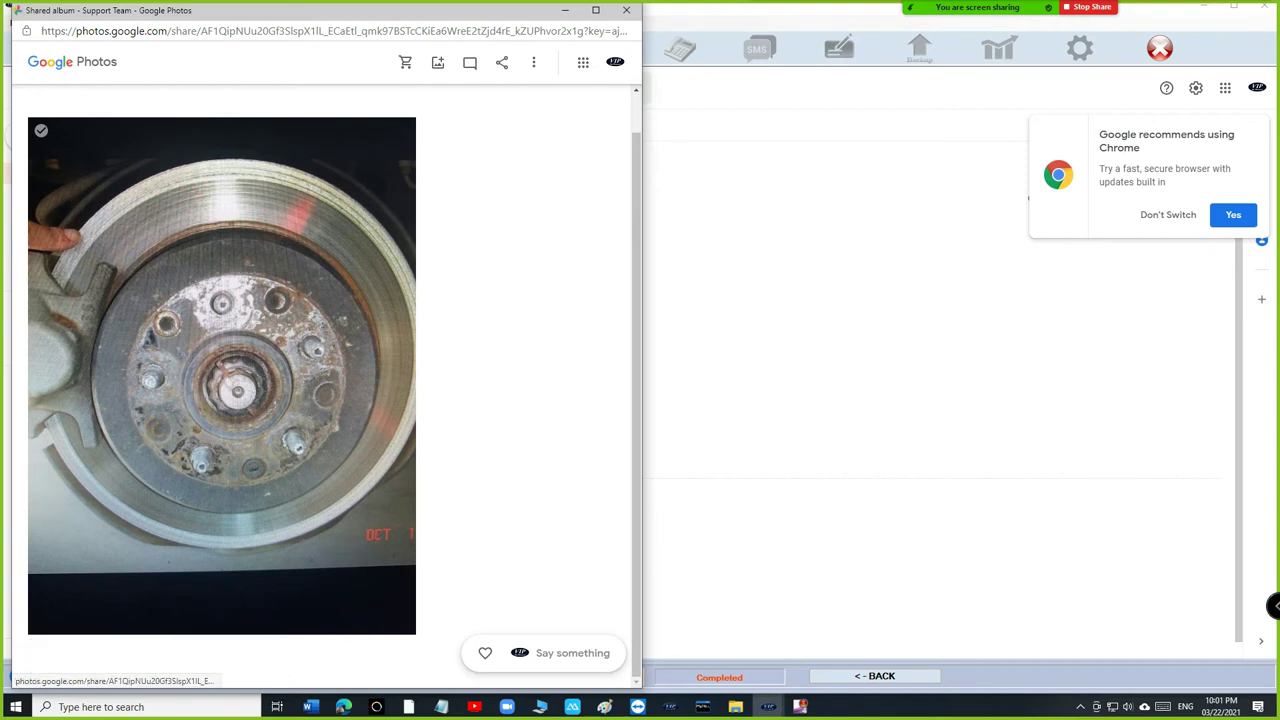
click(221, 375)
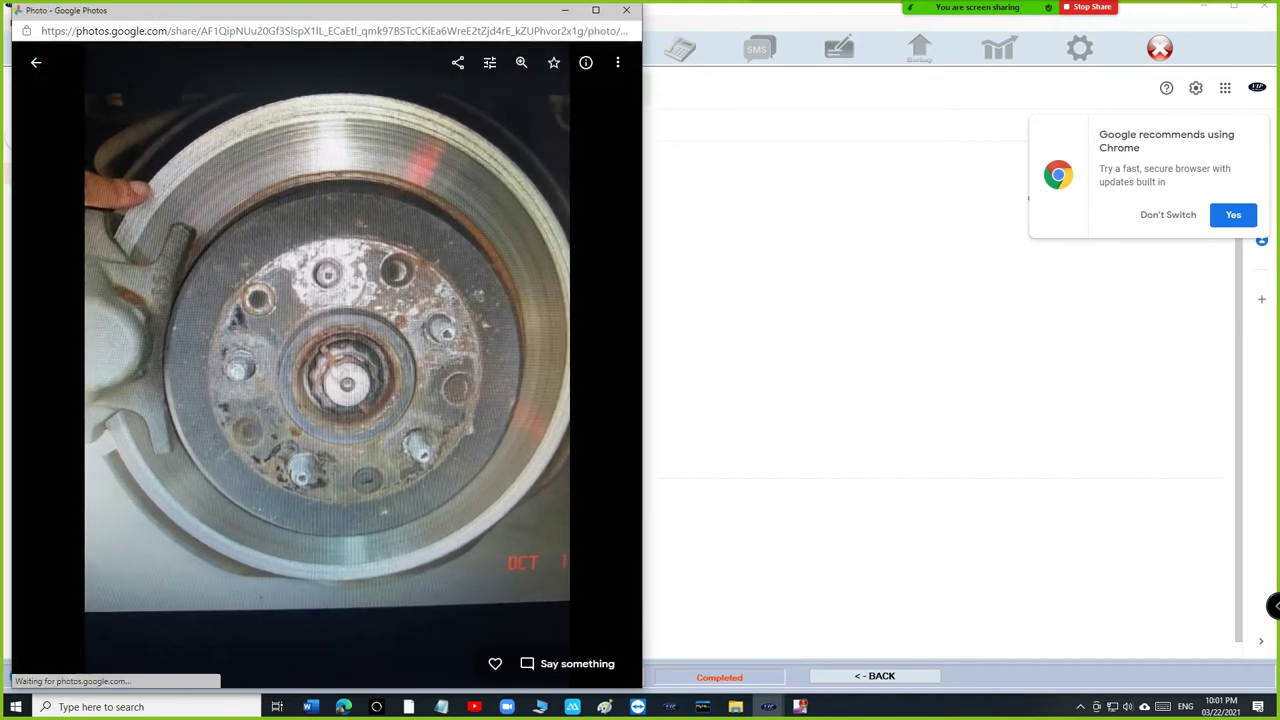
scroll(325, 360, up, 3)
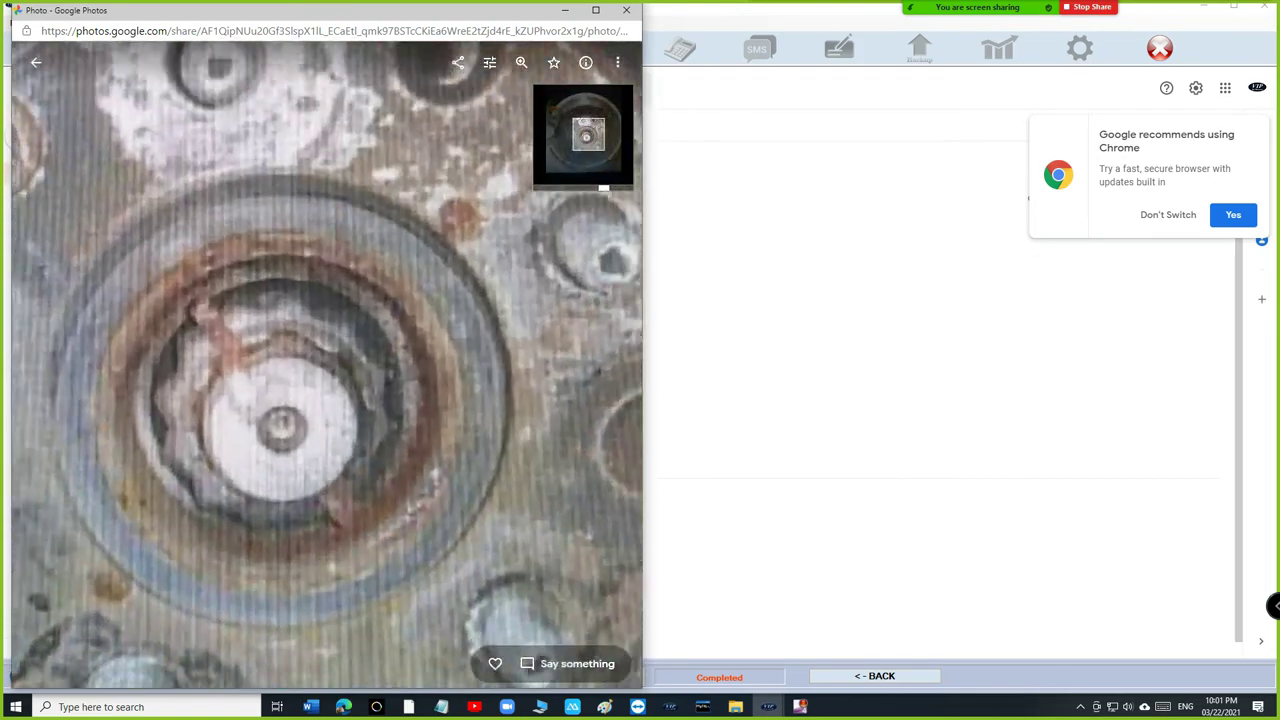
scroll(325, 360, down, 3)
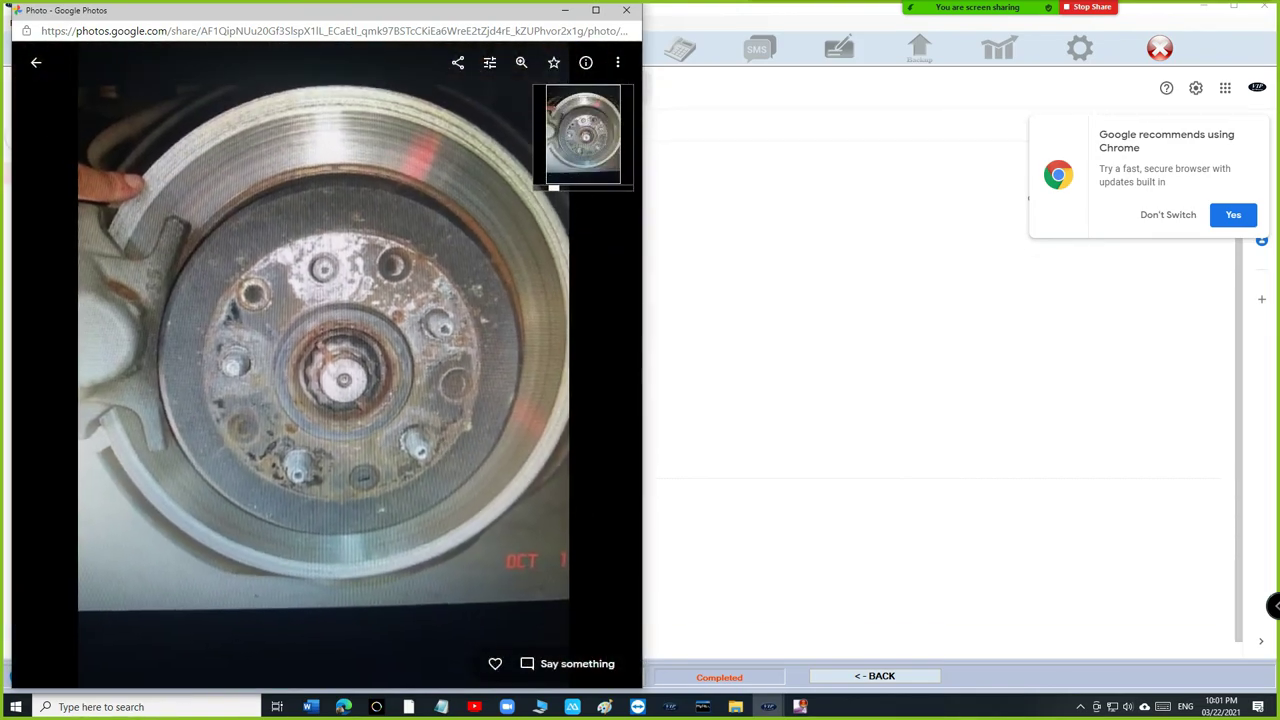
click(626, 9)
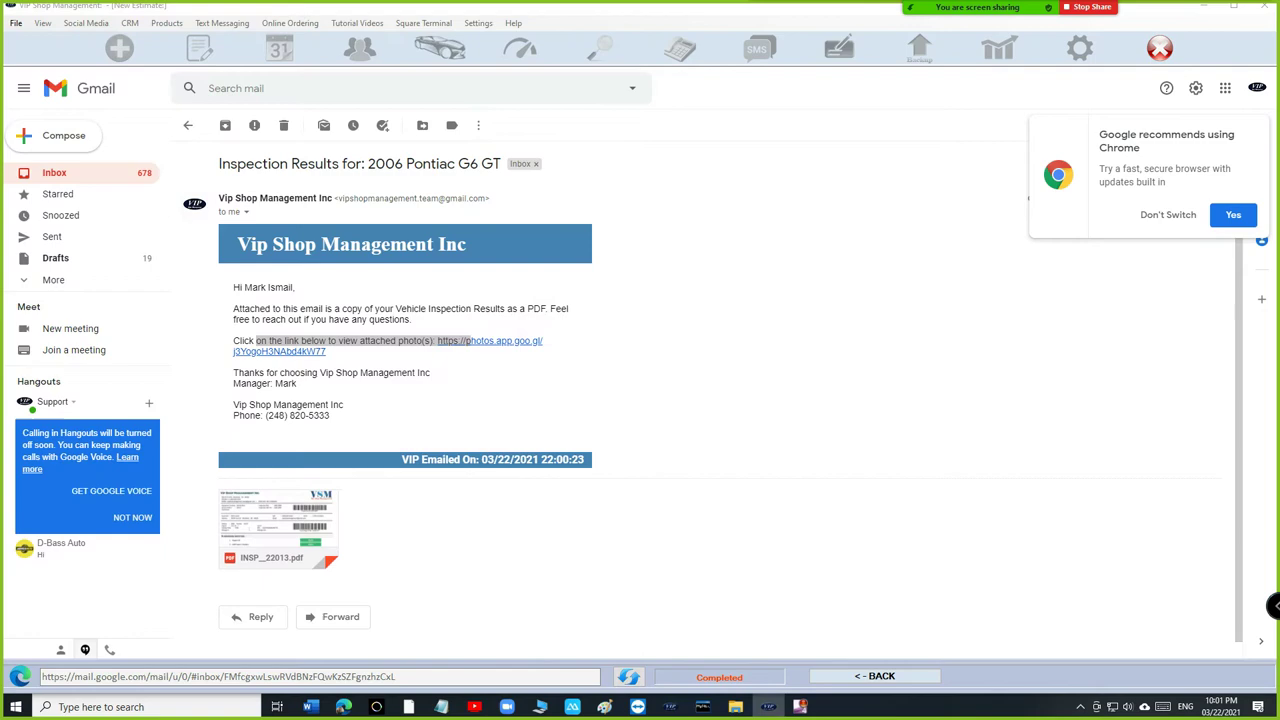
Leave Gmail and reopen the Pontiac's digital vehicle inspection from the estimate.
click(874, 676)
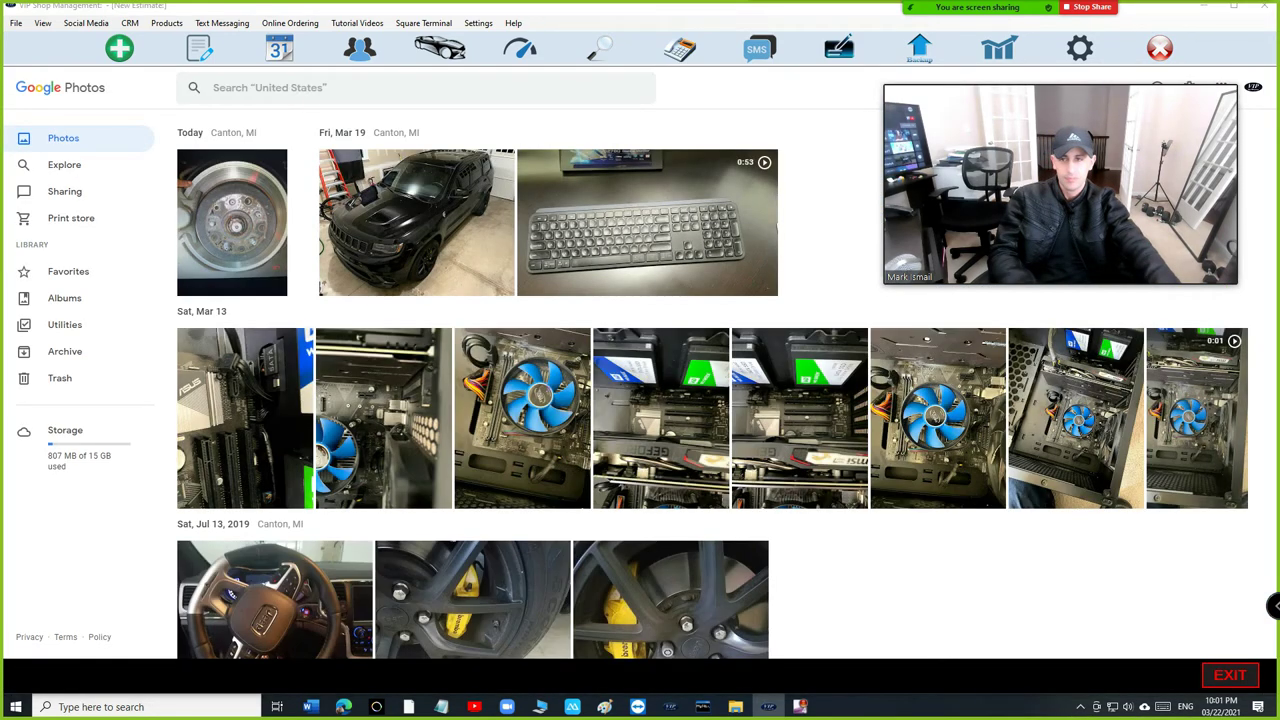
click(417, 222)
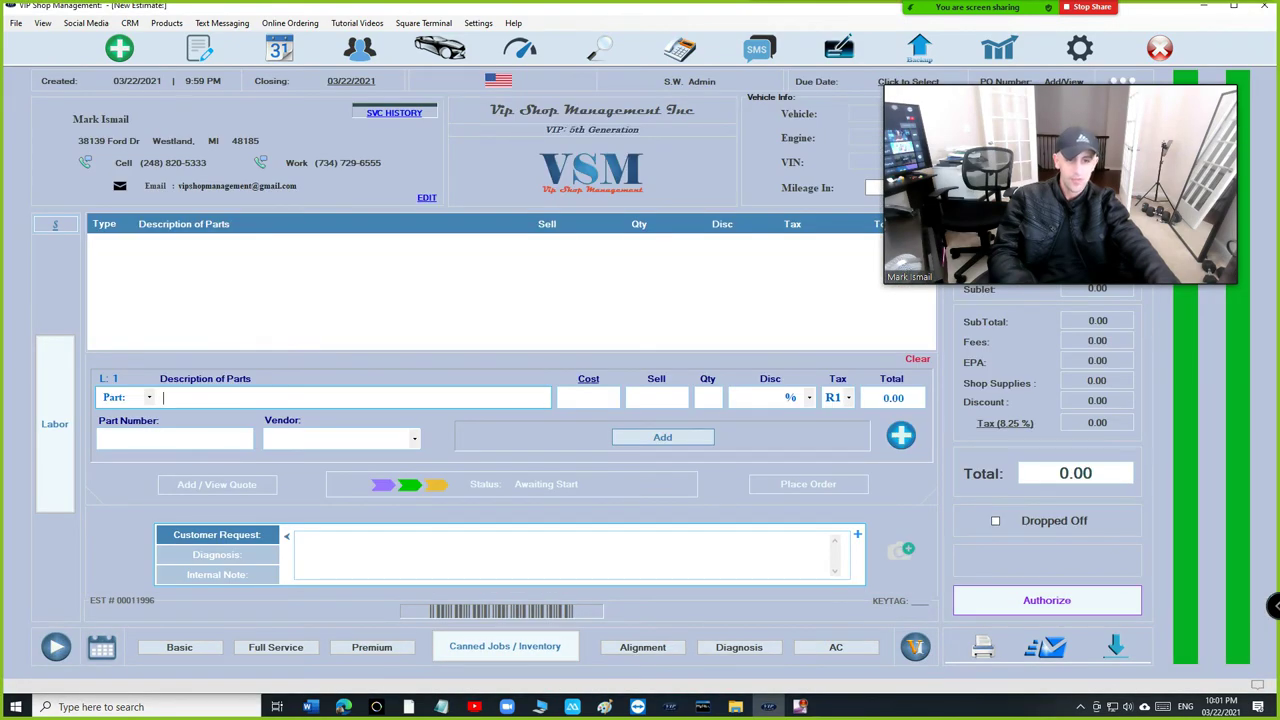
click(434, 354)
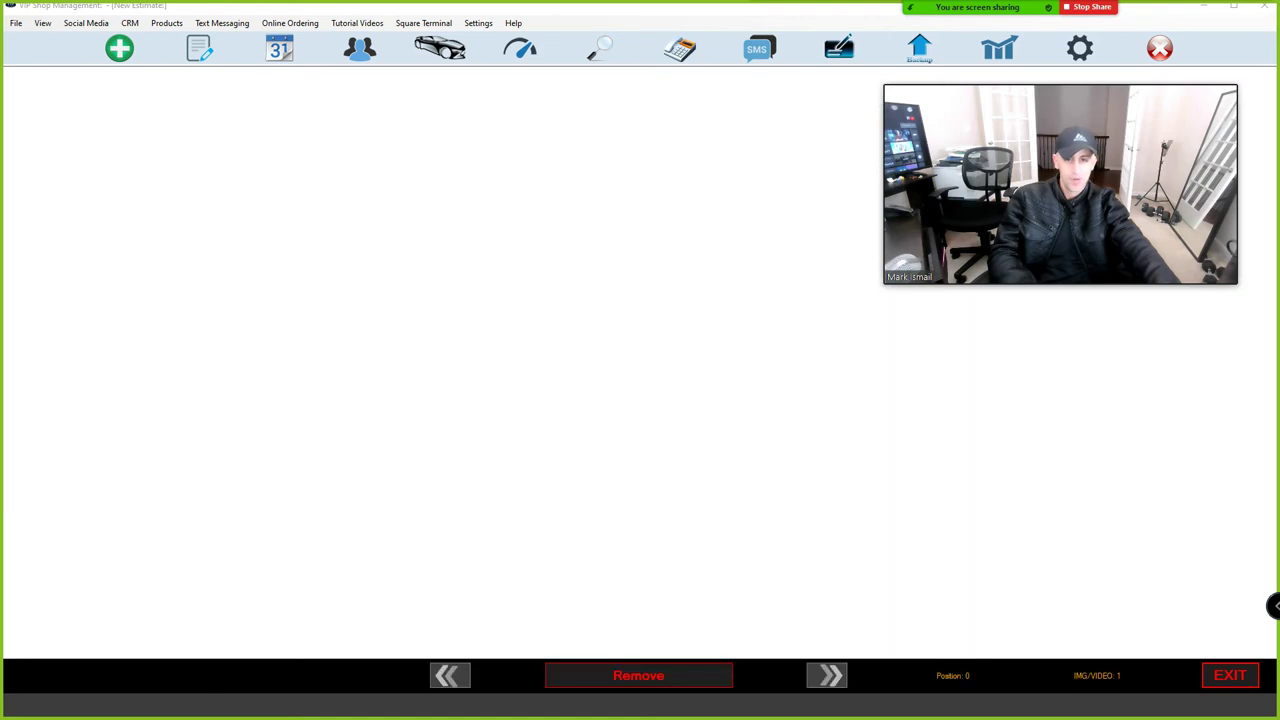
View the attached brake-disc photo and bring up the Google Photos library.
key(Escape)
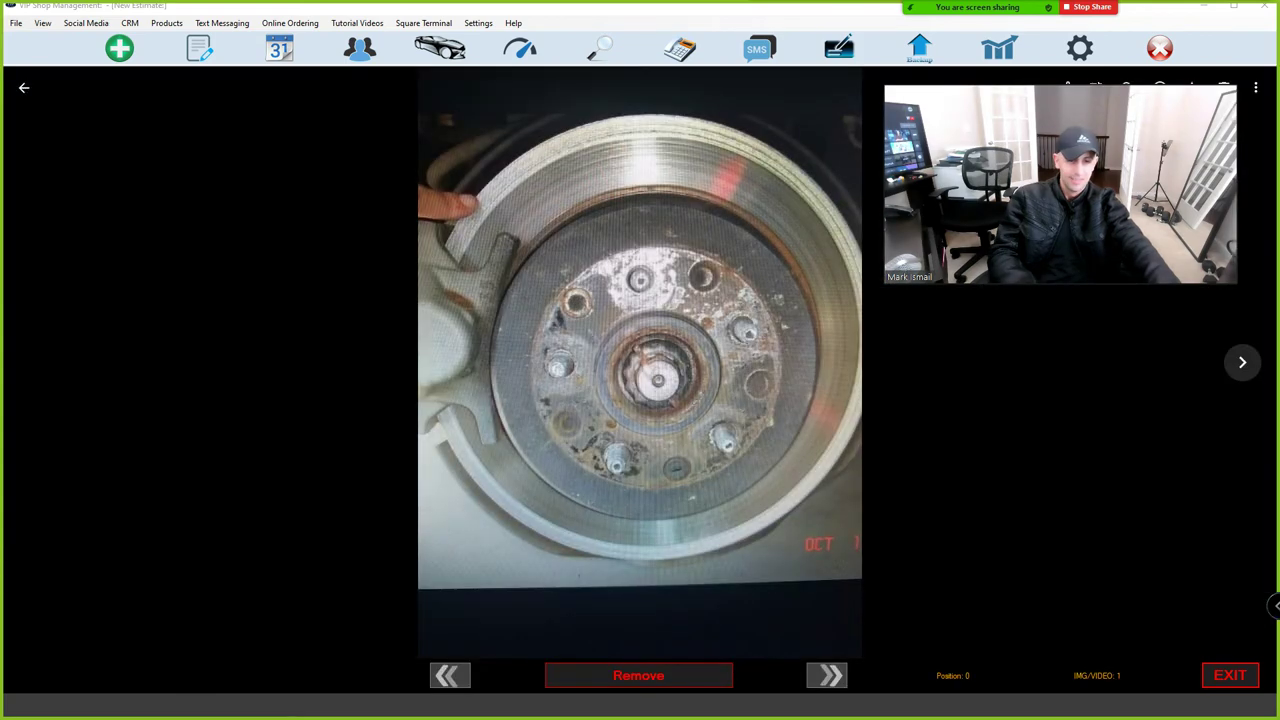
key(Escape)
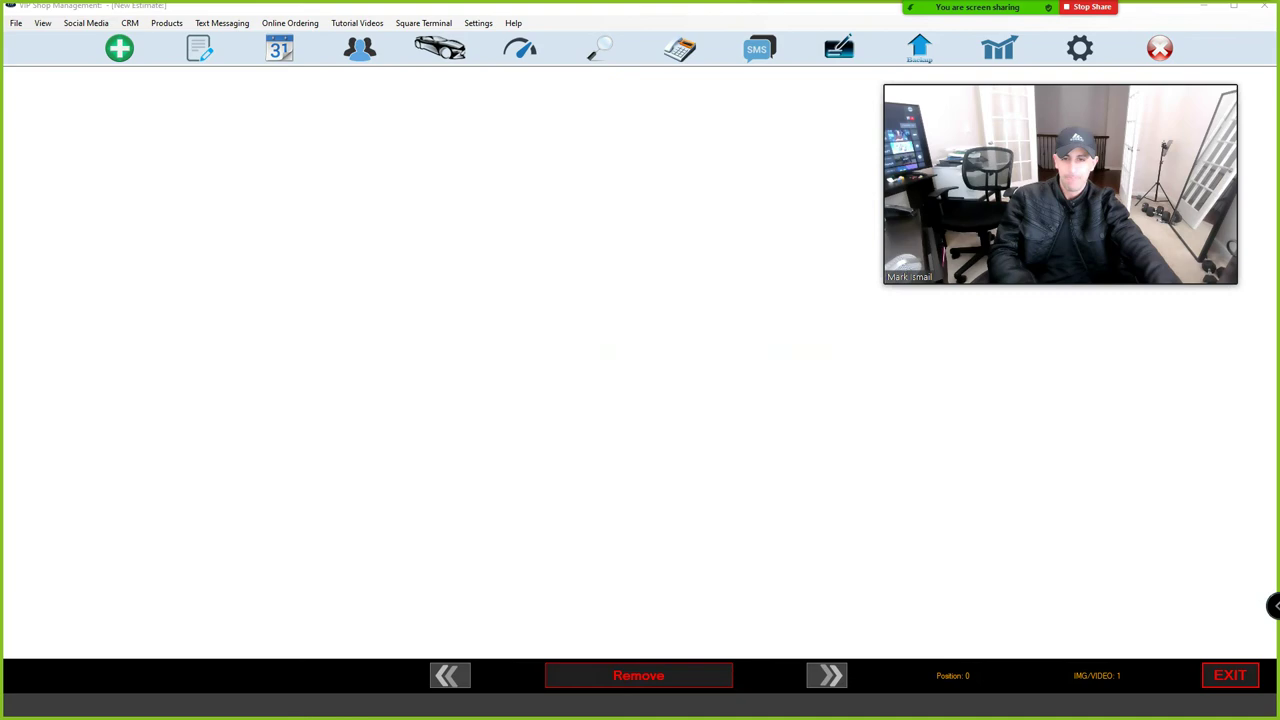
key(Escape)
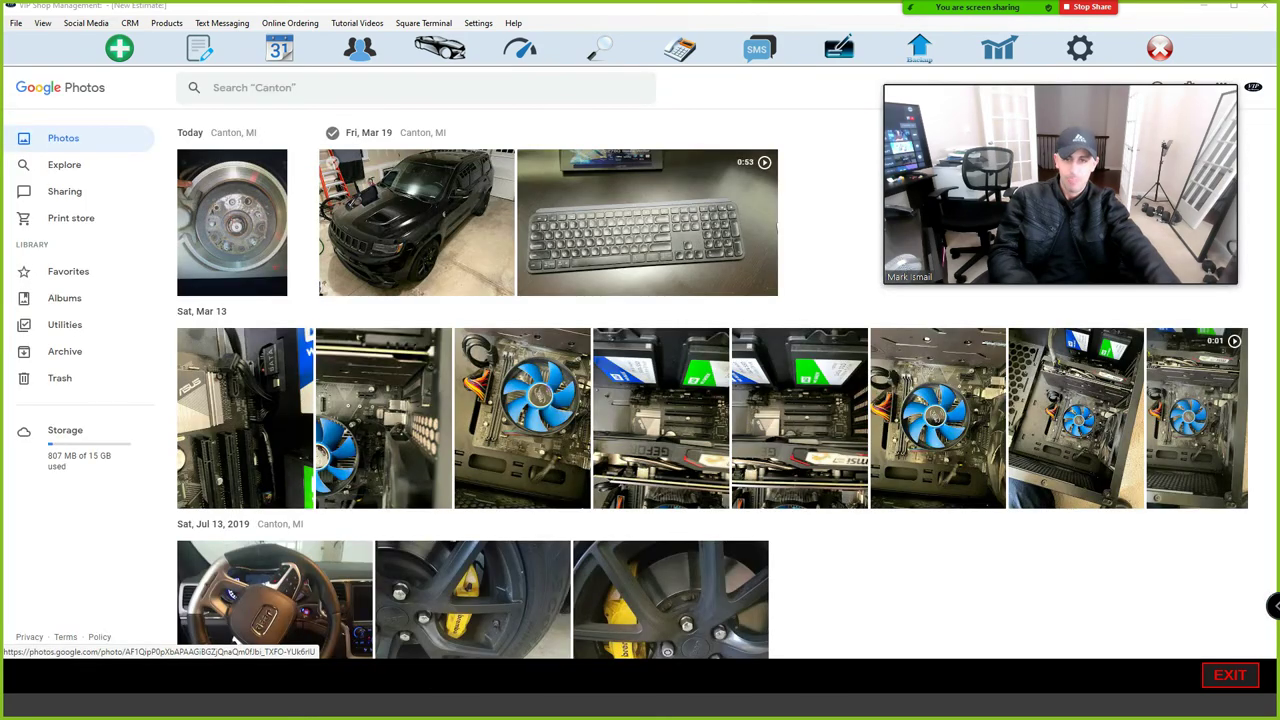
Attach the yellow Brembo brake-caliper wheel photo to the inspection.
scroll(715, 384, down, 2)
click(471, 386)
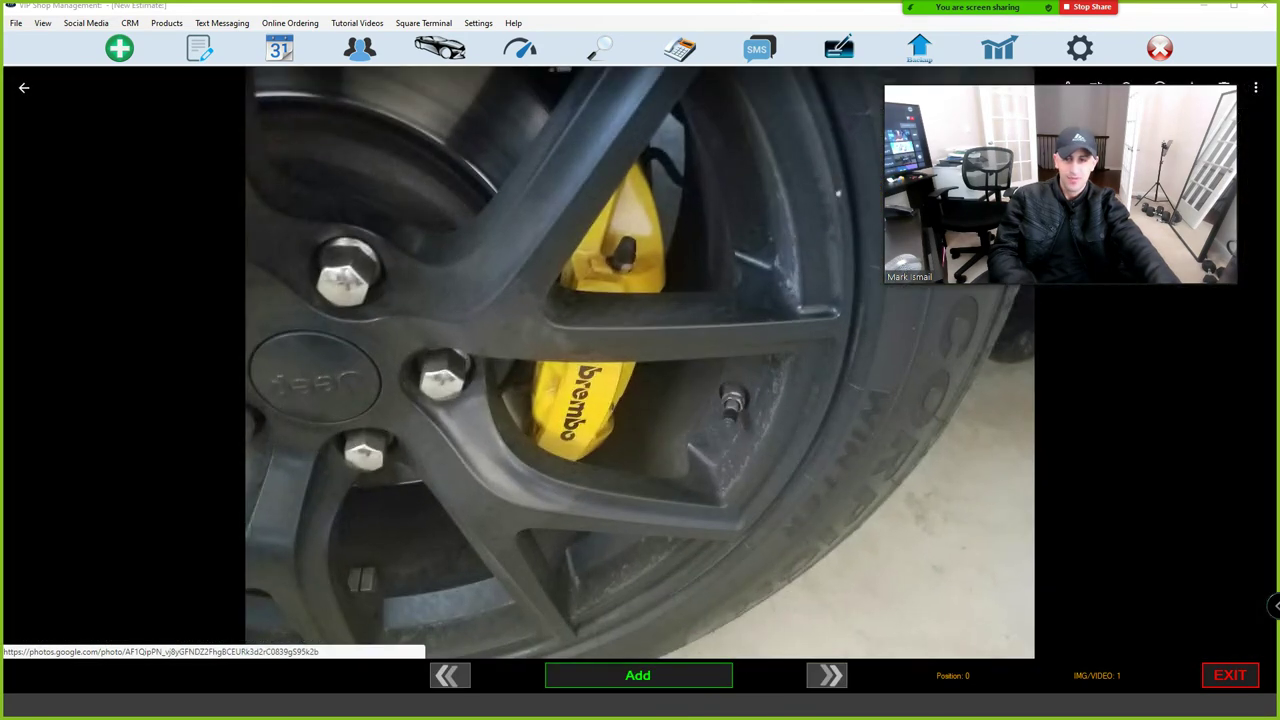
click(638, 675)
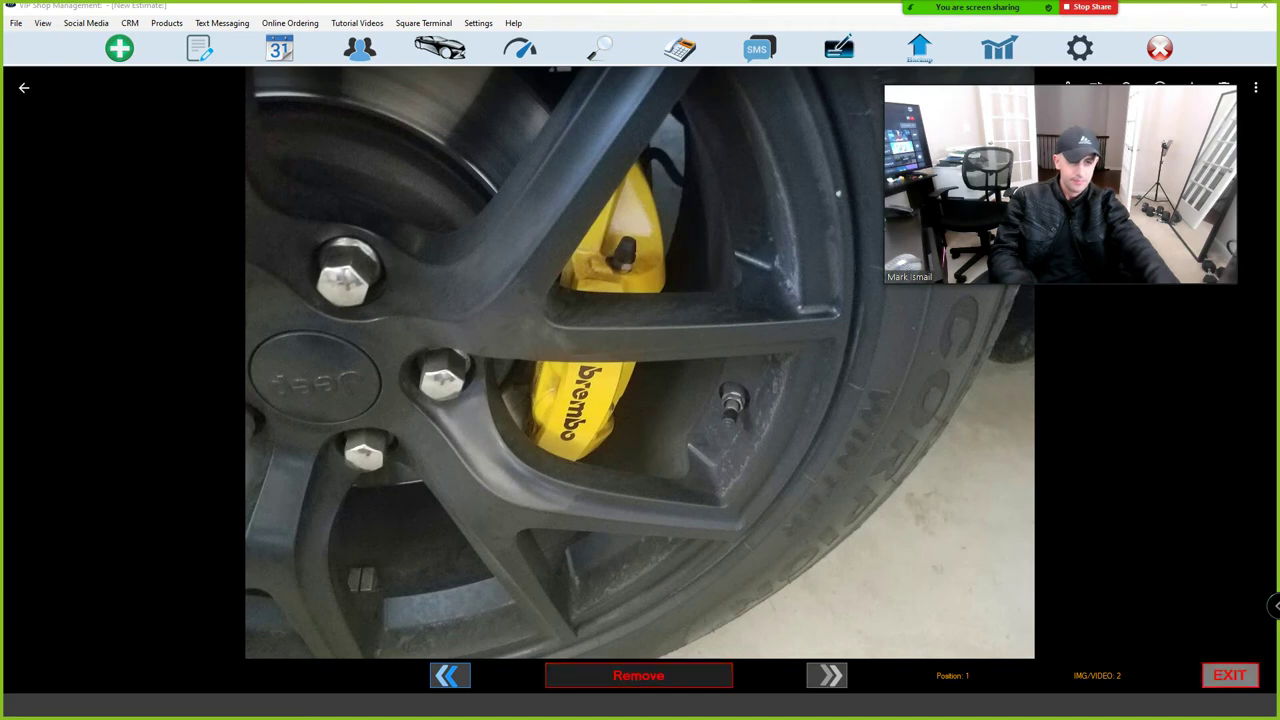
Compare the brake-disc and wheel photos in the viewer, then return to the Under Hood checklist.
click(1230, 675)
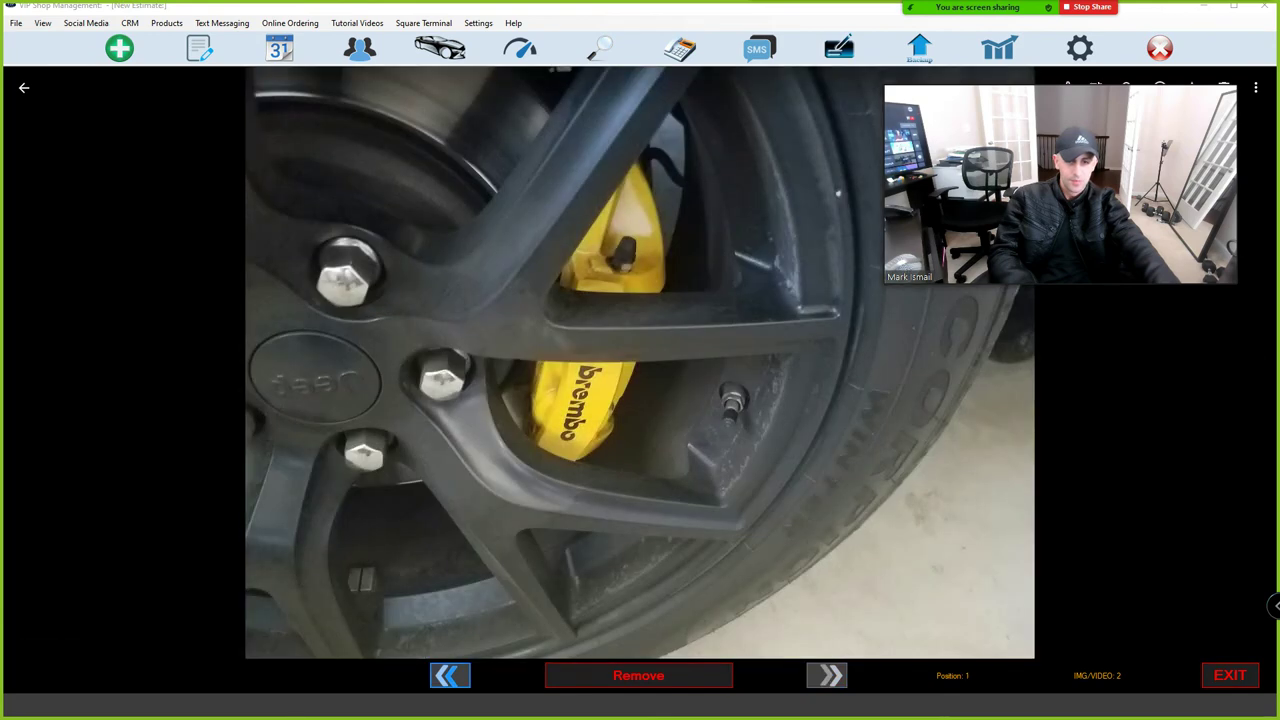
key(Left)
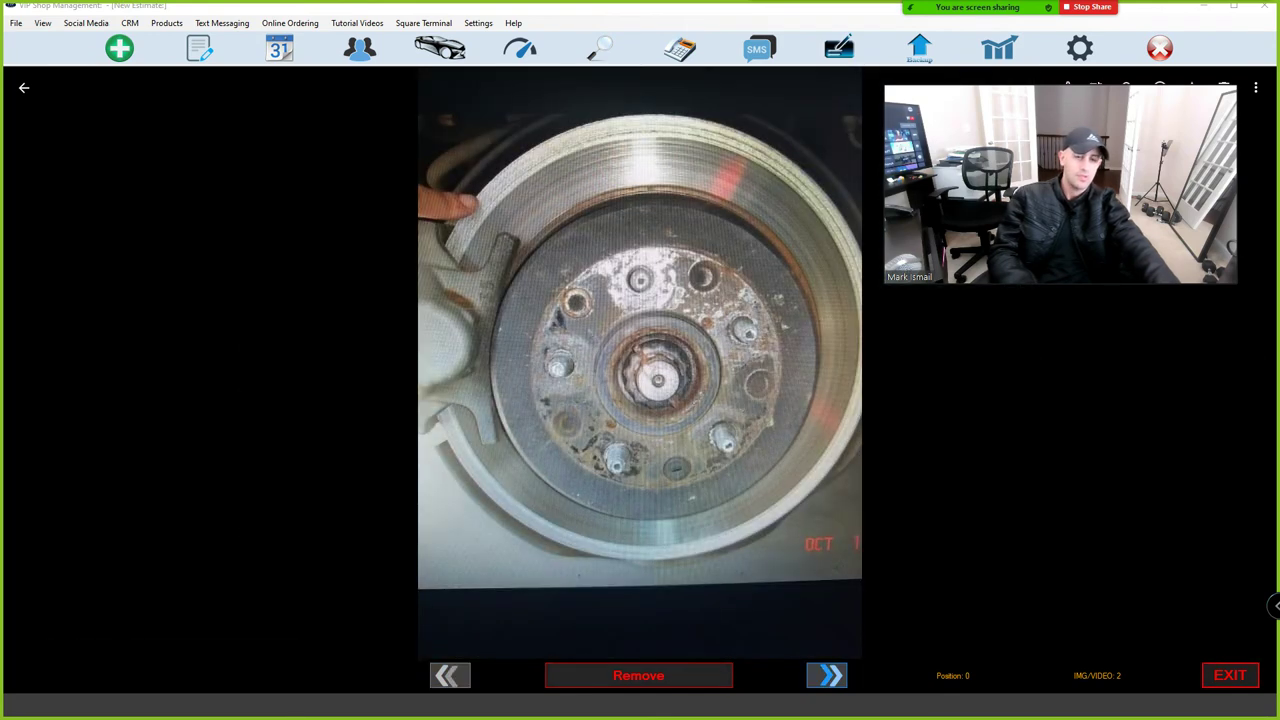
key(Right)
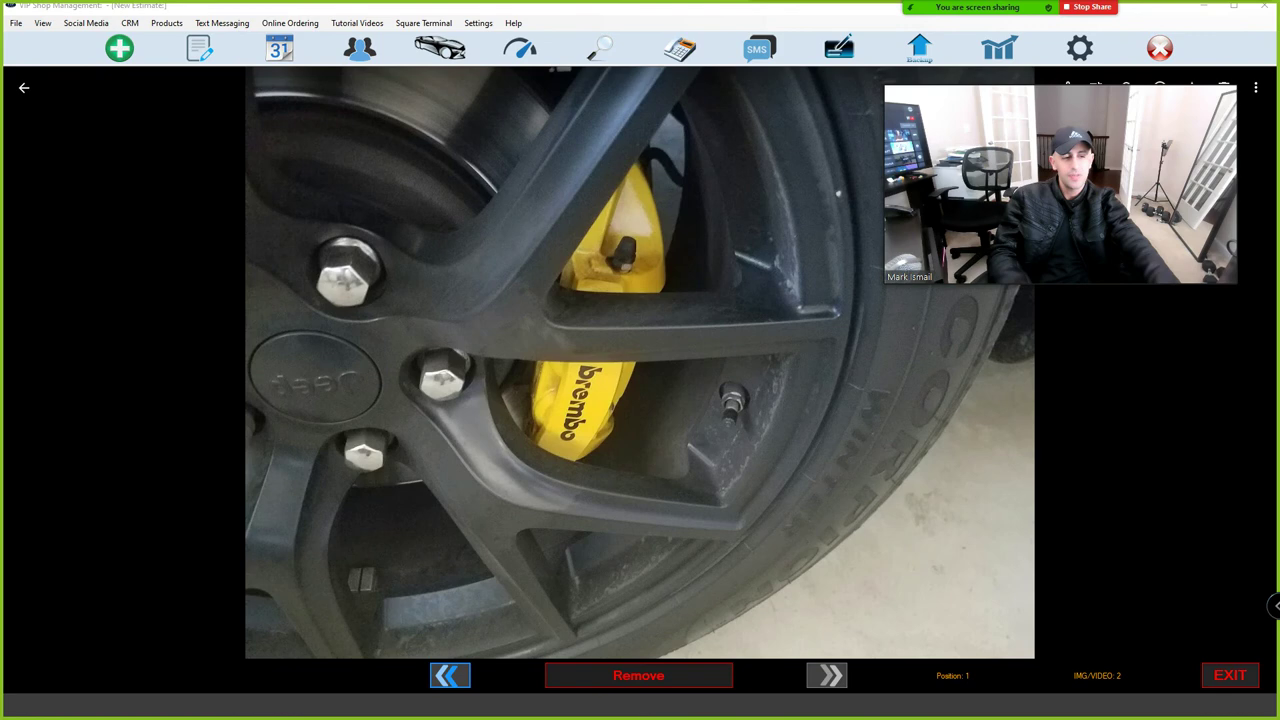
key(Escape)
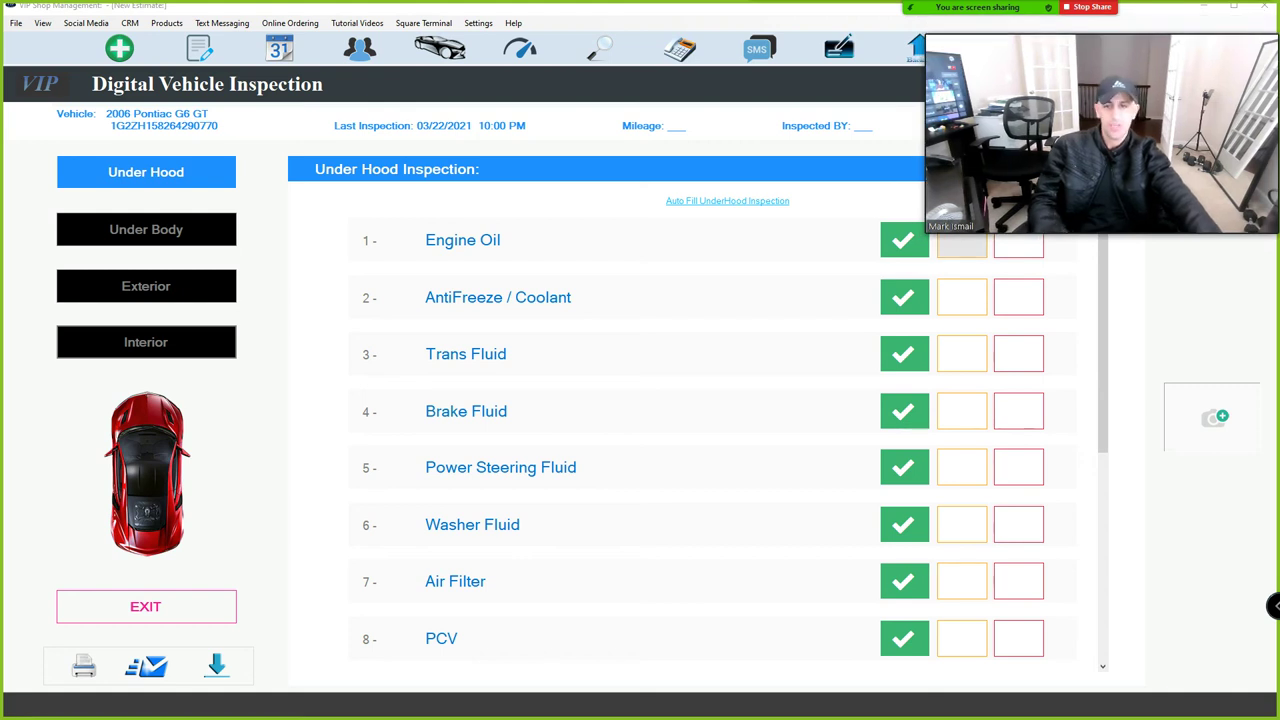
Flag Engine Oil and AntiFreeze for attention; pass Brake Pads and Rotors and fail Brake Hoses.
click(961, 246)
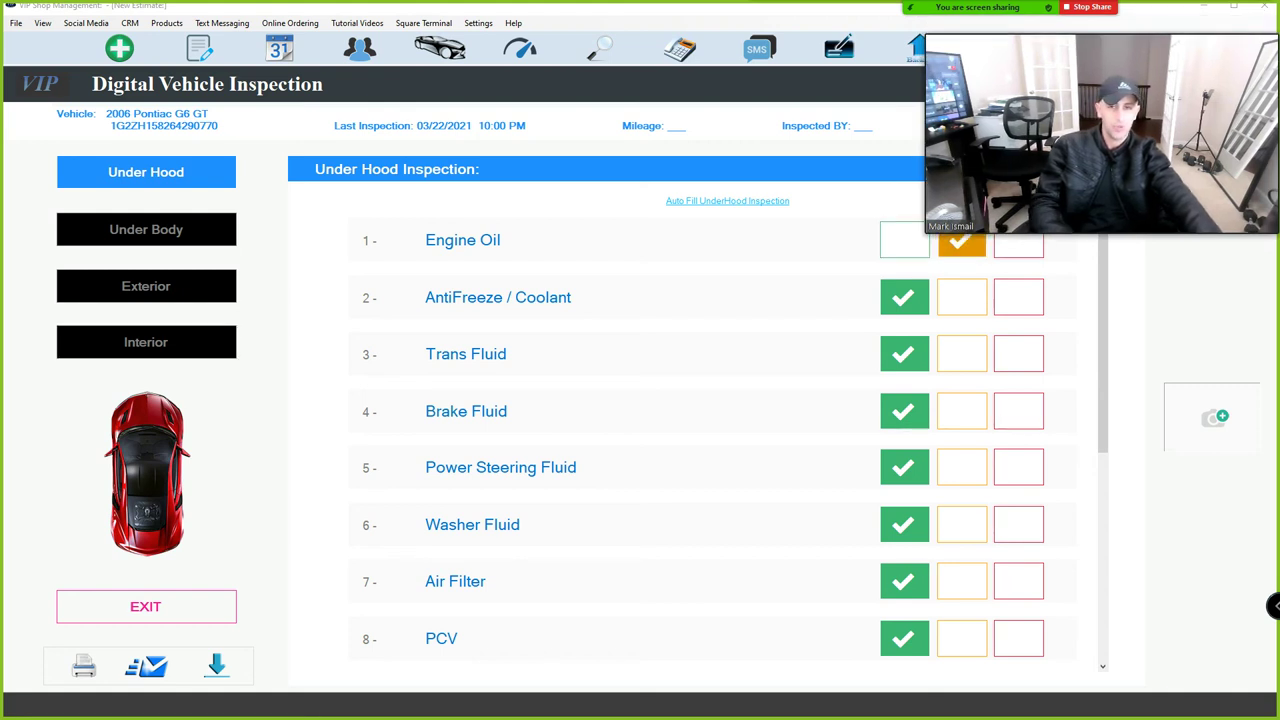
click(961, 297)
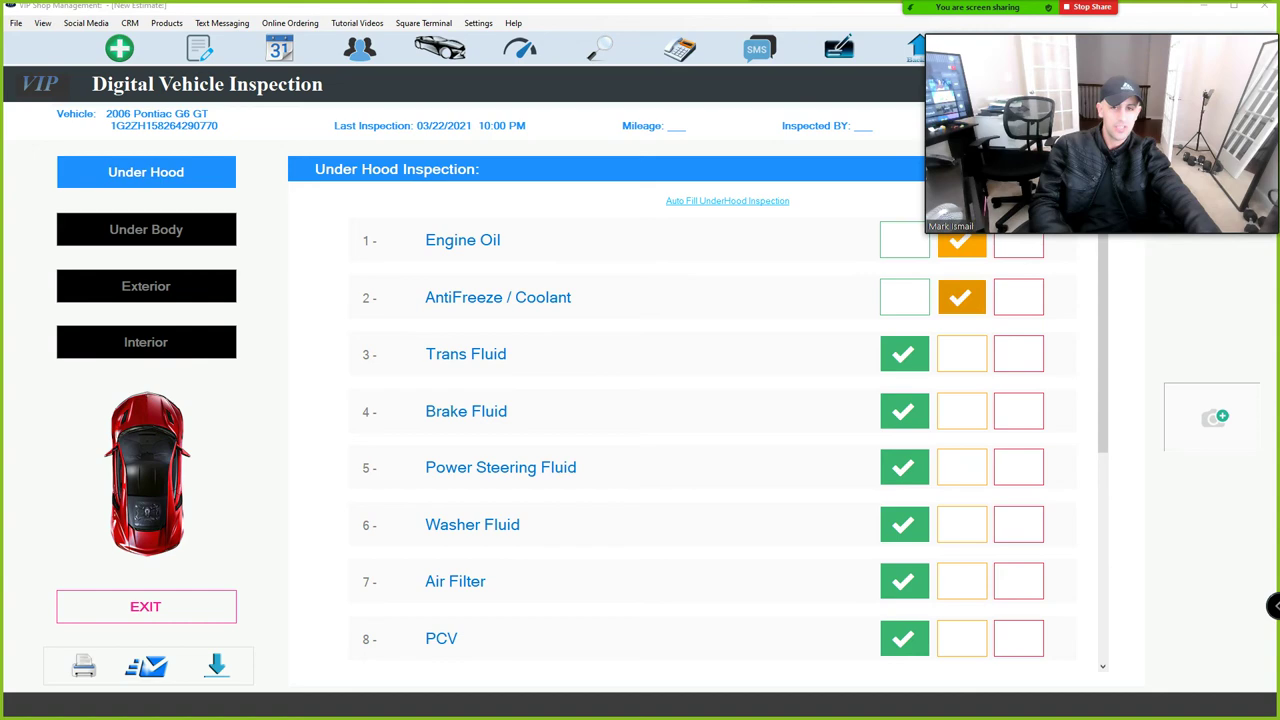
click(146, 229)
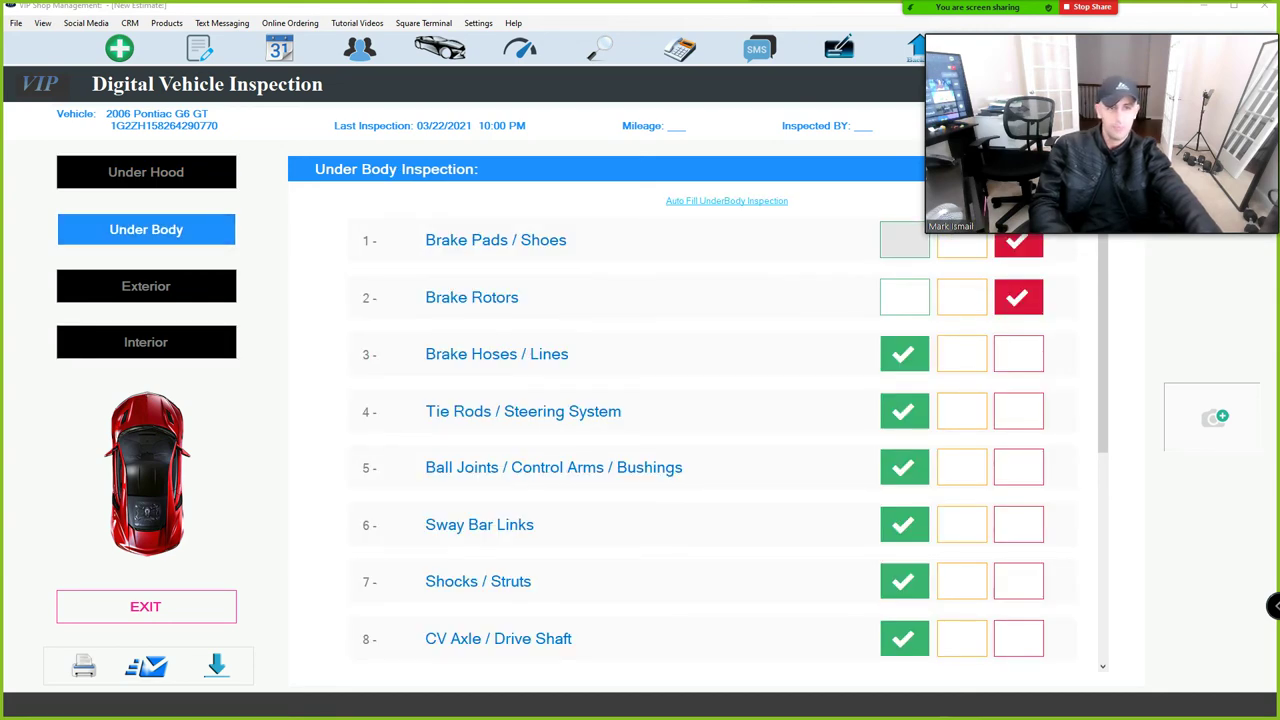
click(904, 240)
click(904, 297)
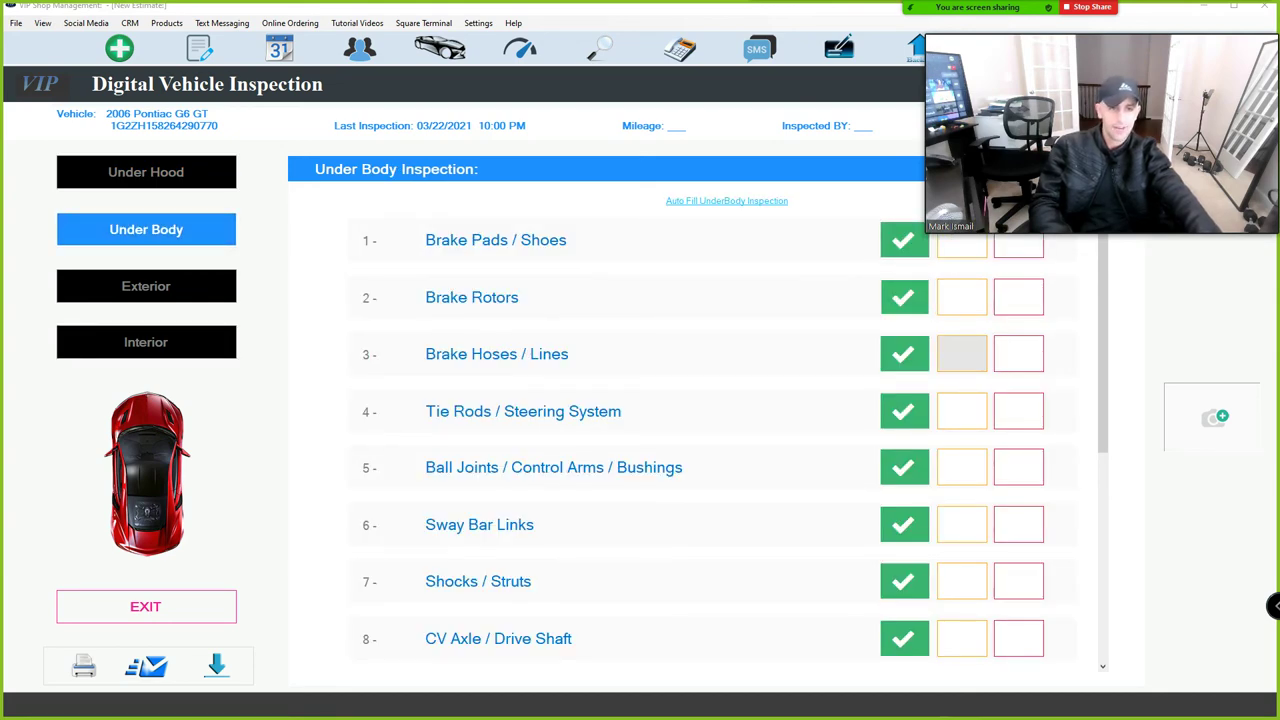
click(1018, 354)
scroll(1018, 430, down, 5)
scroll(1018, 430, up, 1)
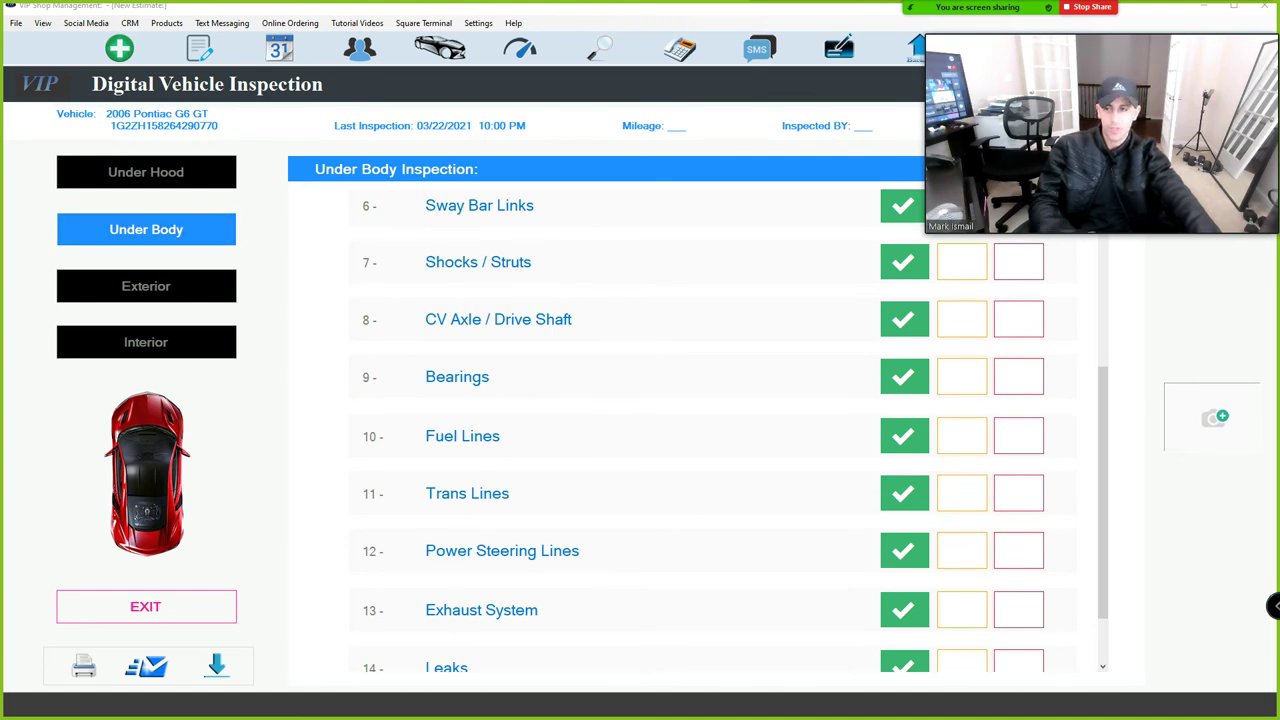
On the Exterior list, flag the Windshield for attention and fail the Body, then return to Under Hood.
click(146, 286)
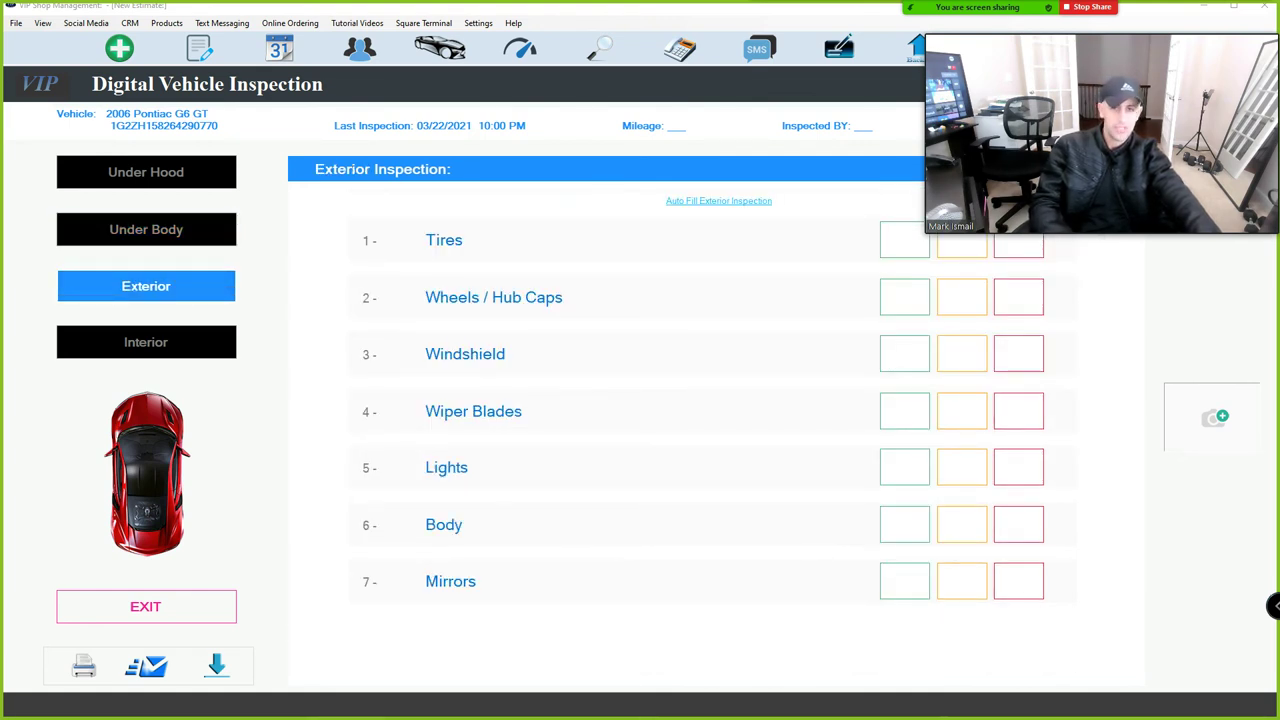
click(961, 354)
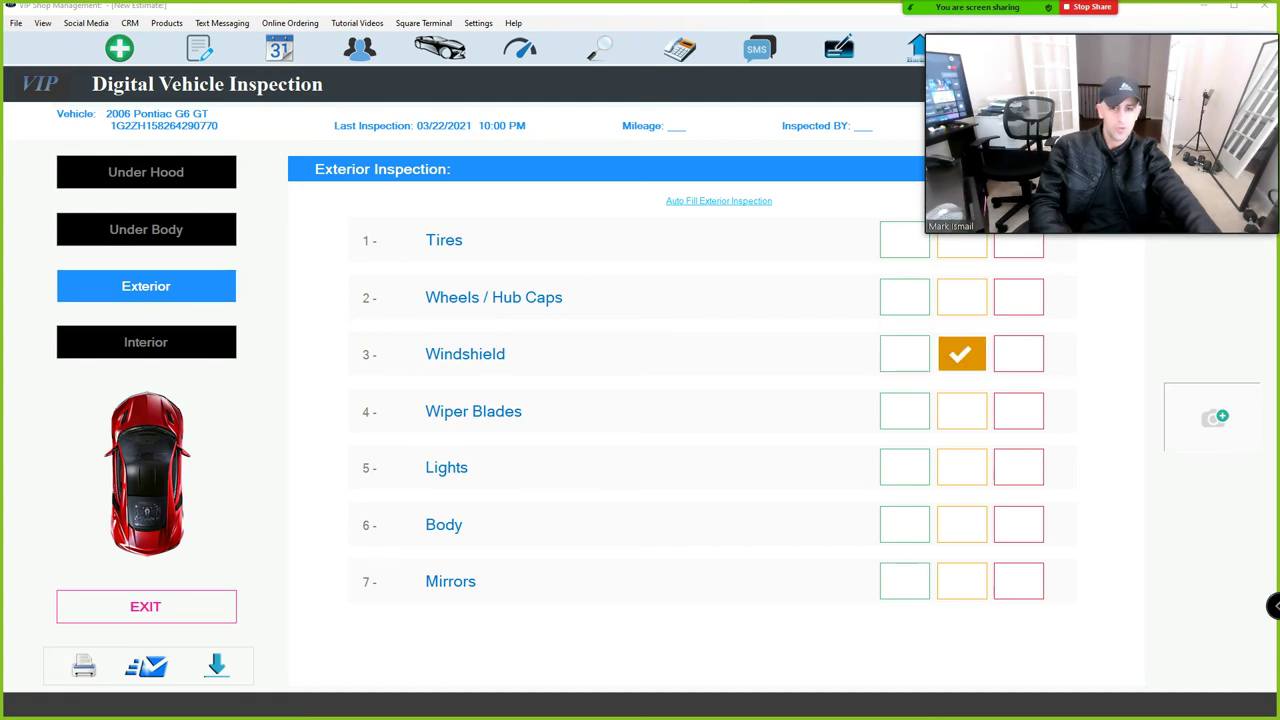
click(1018, 524)
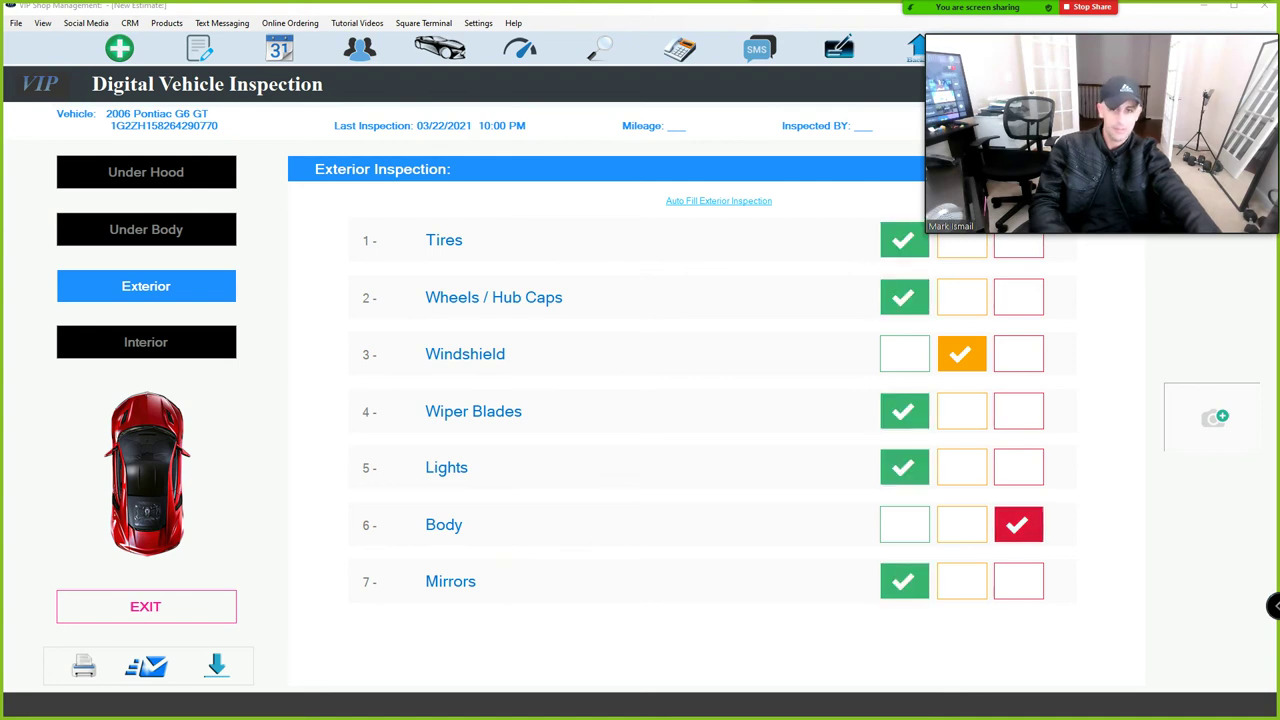
click(146, 229)
click(146, 172)
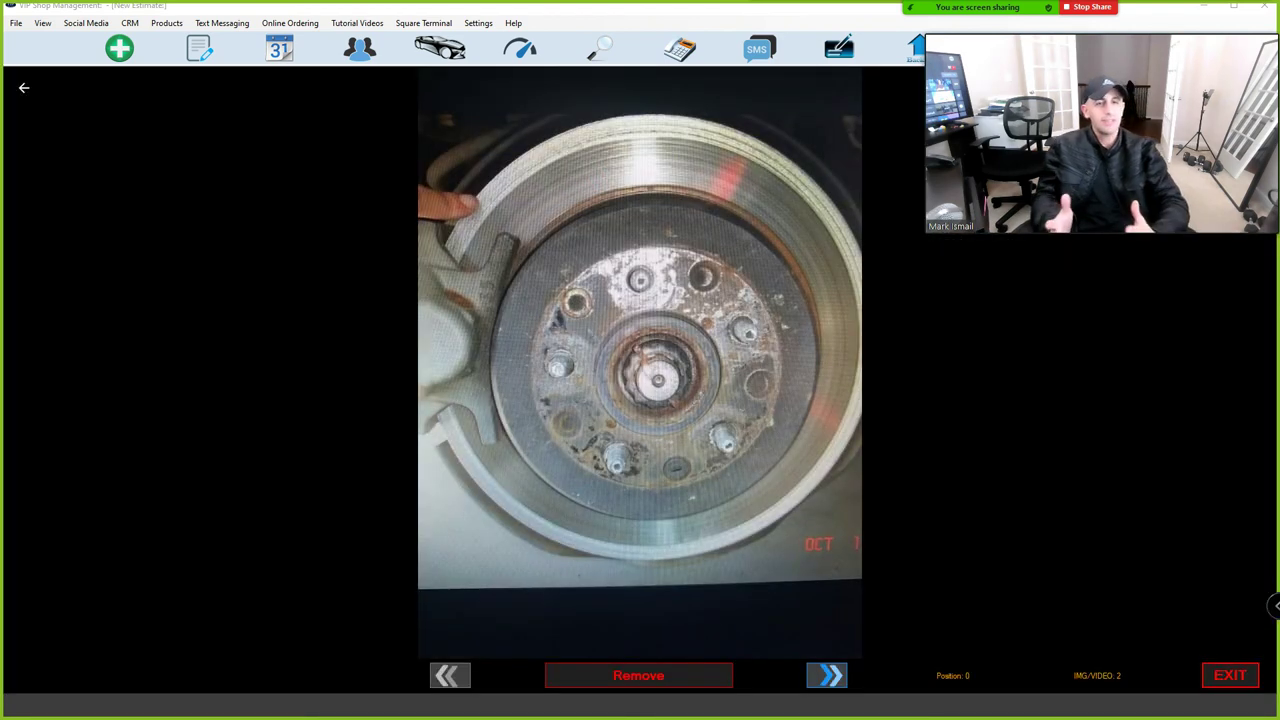
Exit the photo viewer and the inspection screen, returning to the 0.00 estimate.
click(1230, 675)
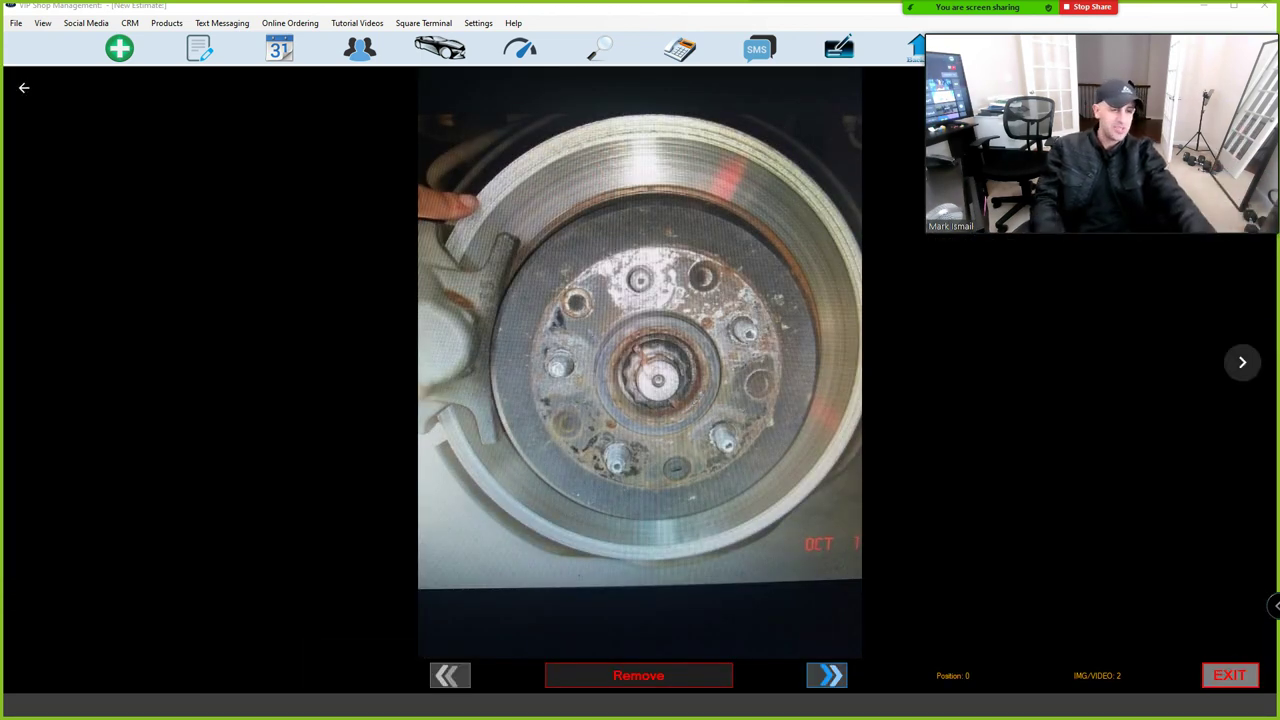
click(1230, 675)
Close the inspection to return to the Awaiting Start estimate with an empty parts list.
click(146, 606)
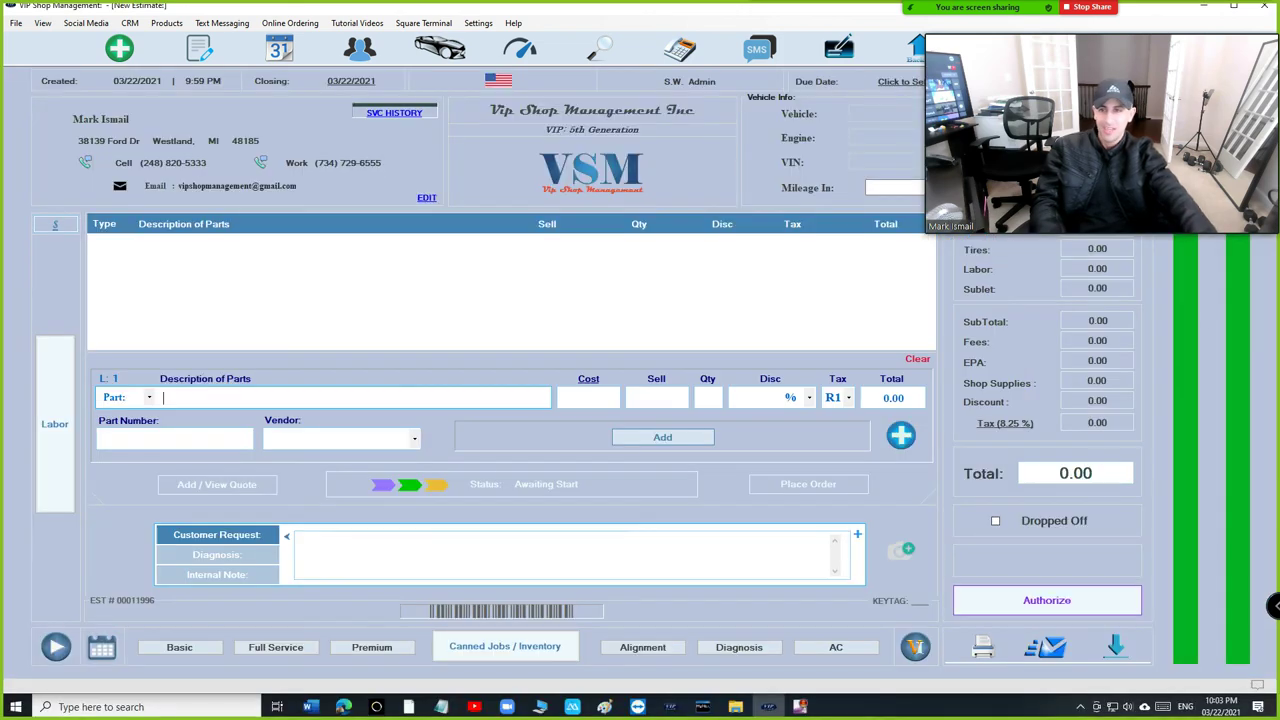